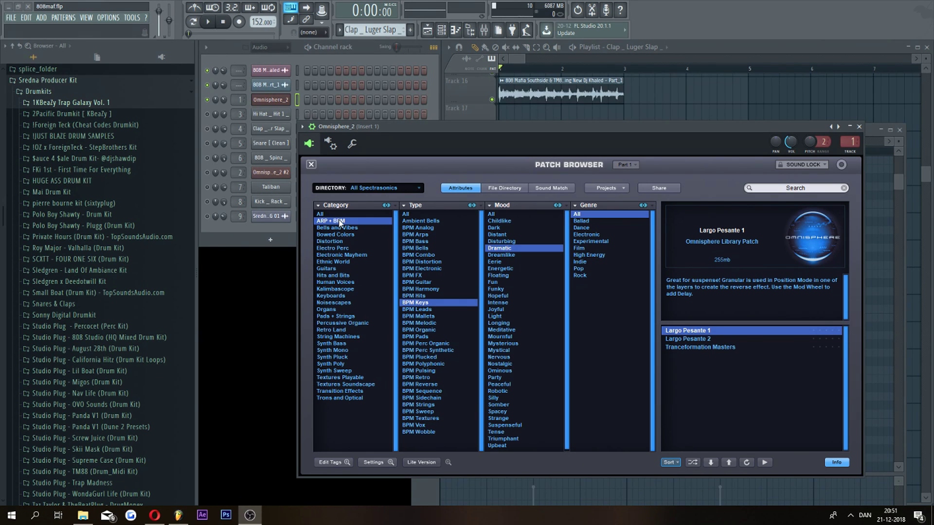
# Browse the Dramatic ARP + BPM patches across all types and restore the type filter to BPM Keys
pyautogui.click(416, 214)
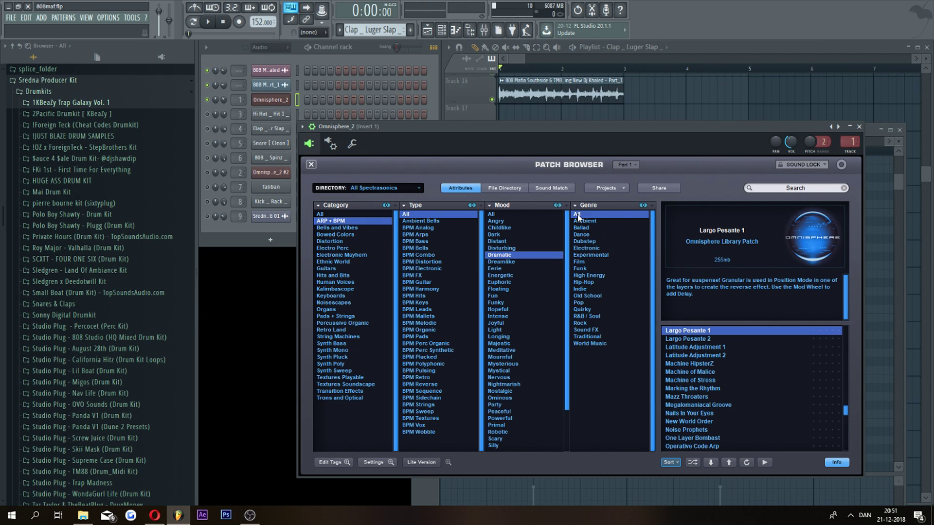
pyautogui.scroll(2, 736, 377)
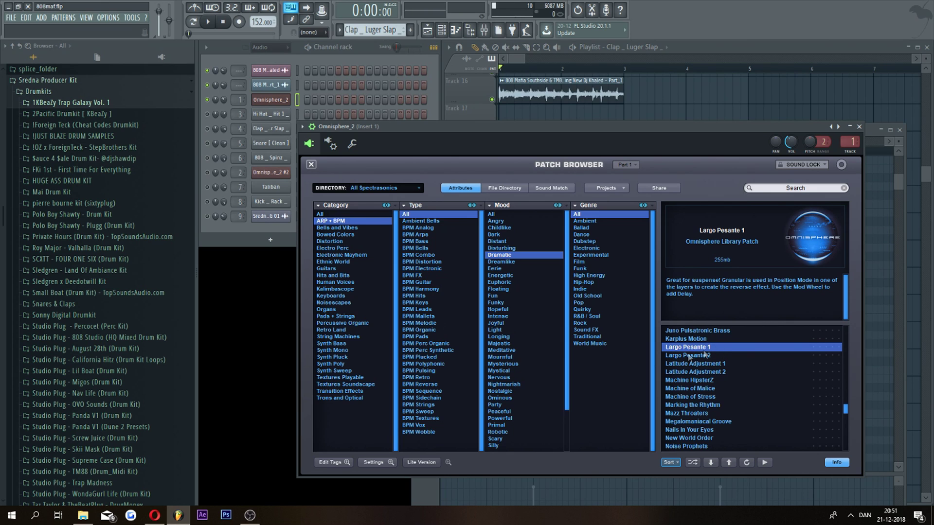
pyautogui.click(409, 303)
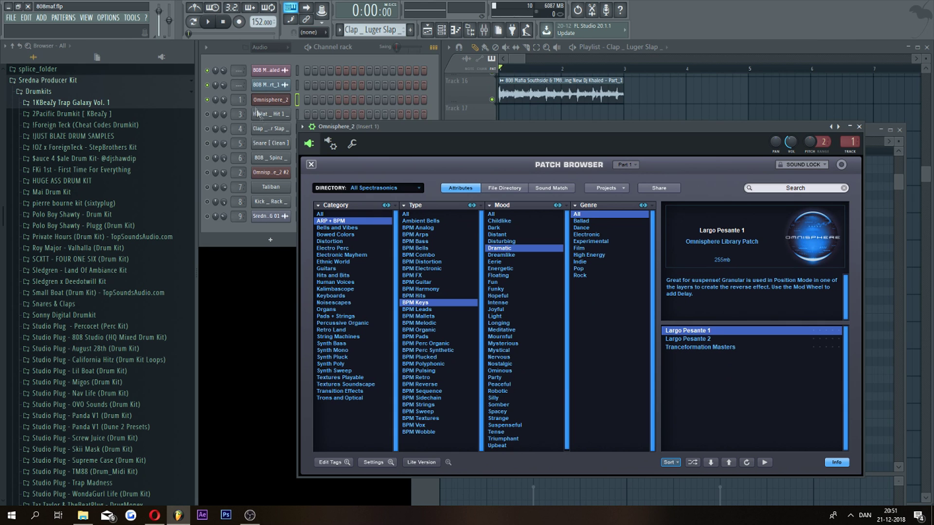
# Open the piano roll of the Omnisphere_2 channel
pyautogui.rightClick(271, 100)
pyautogui.click(304, 101)
pyautogui.scroll(-15, 545, 339)
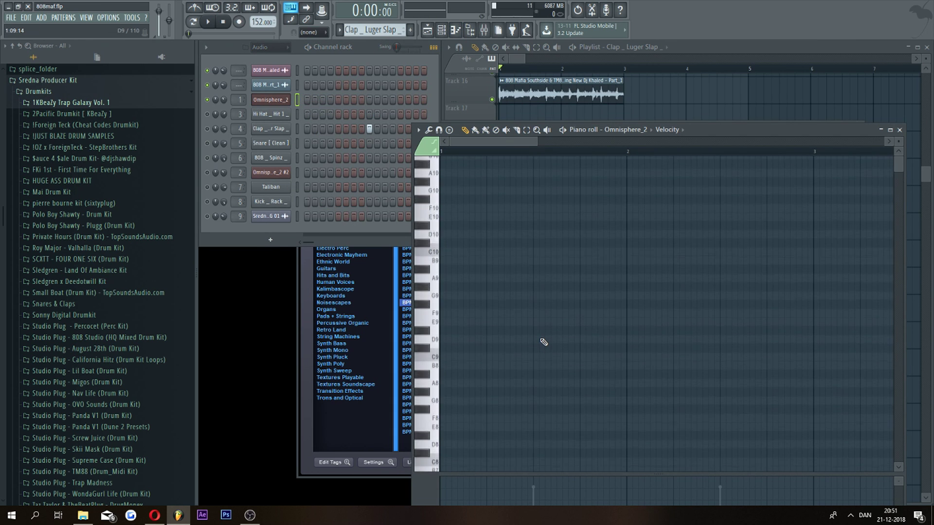
pyautogui.scroll(5, 521, 333)
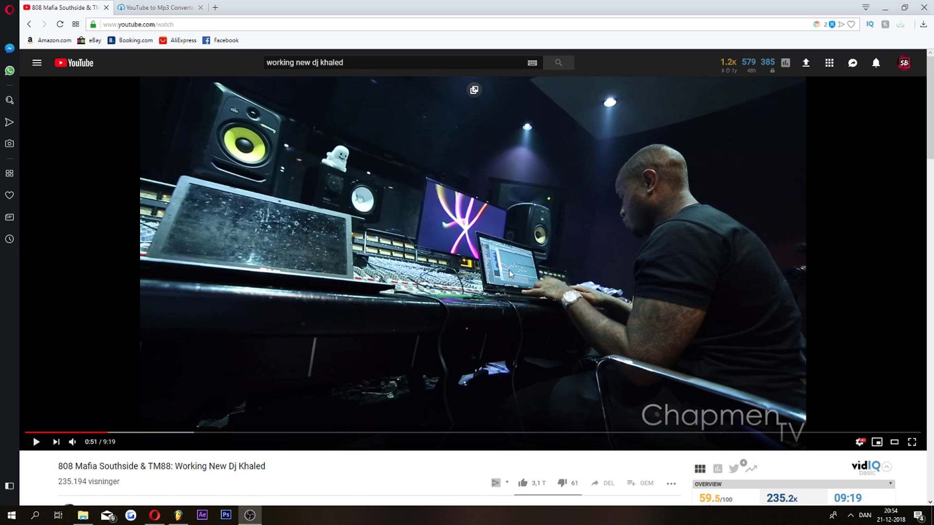
# Switch to FL Studio, audition the C7 and G#7 starting keys, and compare them with the paused YouTube video
pyautogui.click(178, 515)
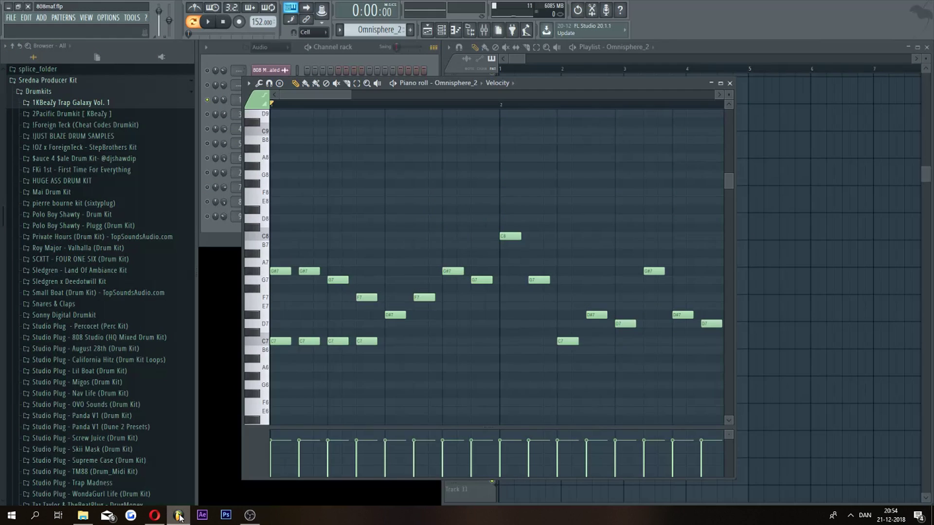
pyautogui.click(265, 341)
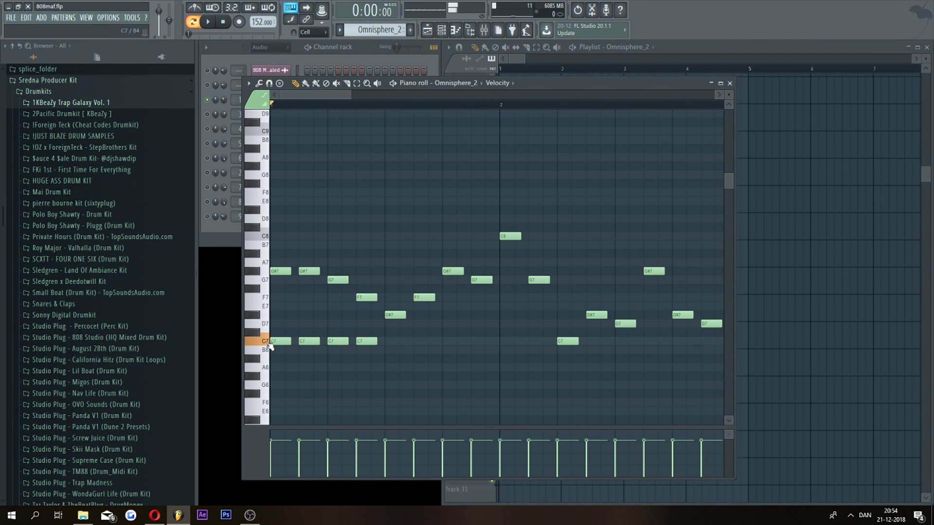
pyautogui.click(263, 271)
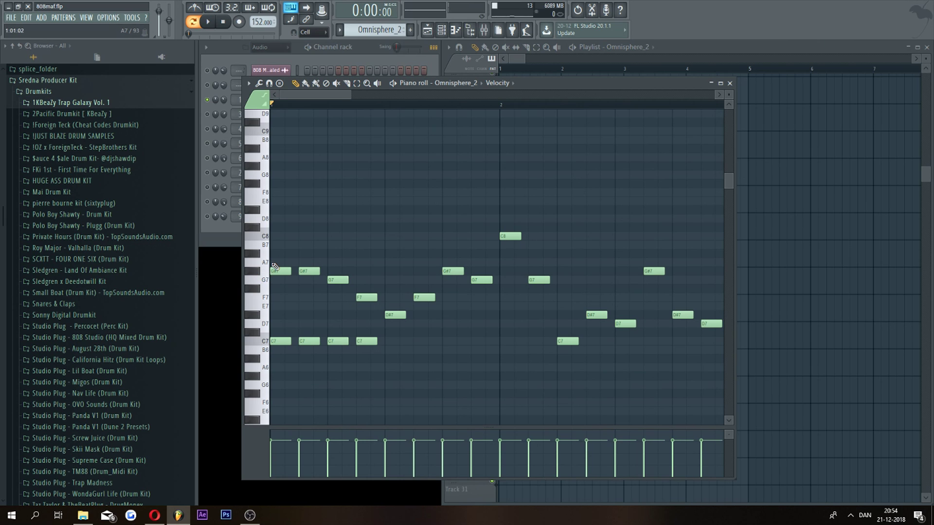
pyautogui.click(164, 517)
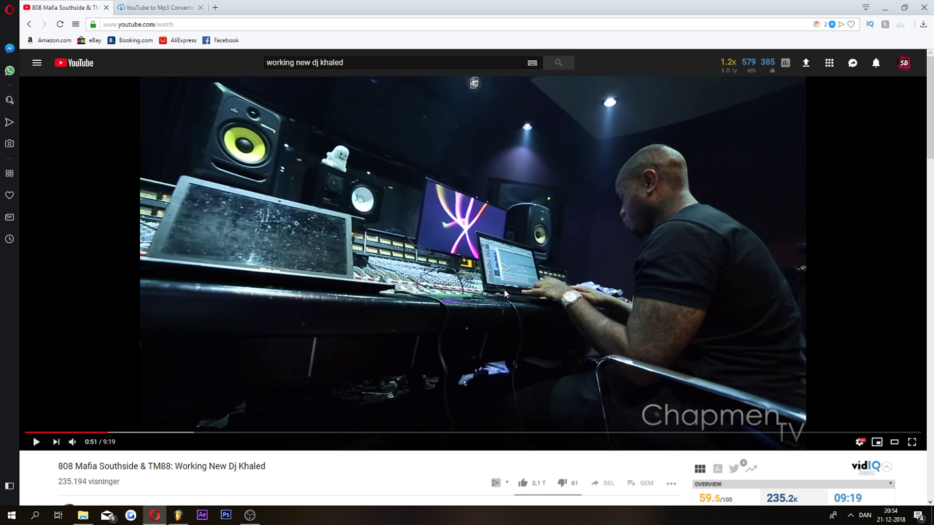
pyautogui.hotkey('alt', 'Tab')
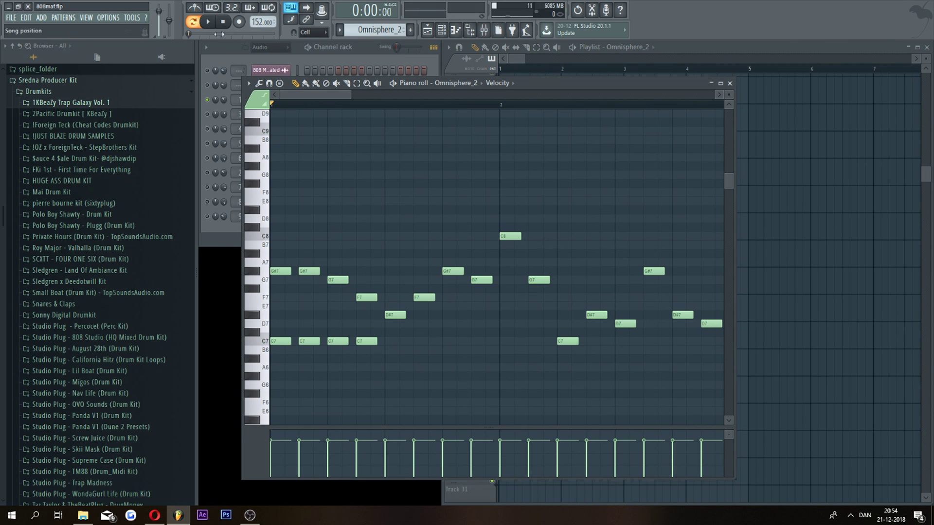
# Play back the two-bar Omnisphere_2 melody
pyautogui.click(216, 23)
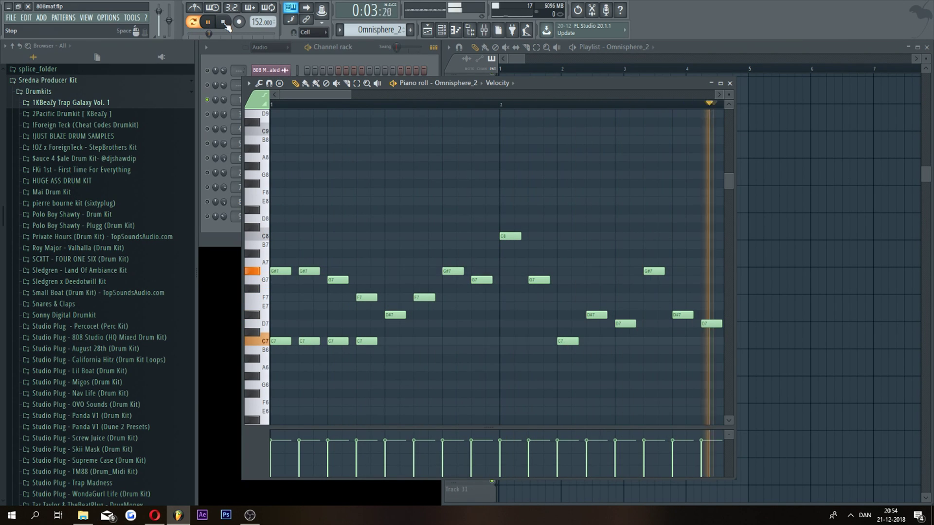
pyautogui.click(224, 23)
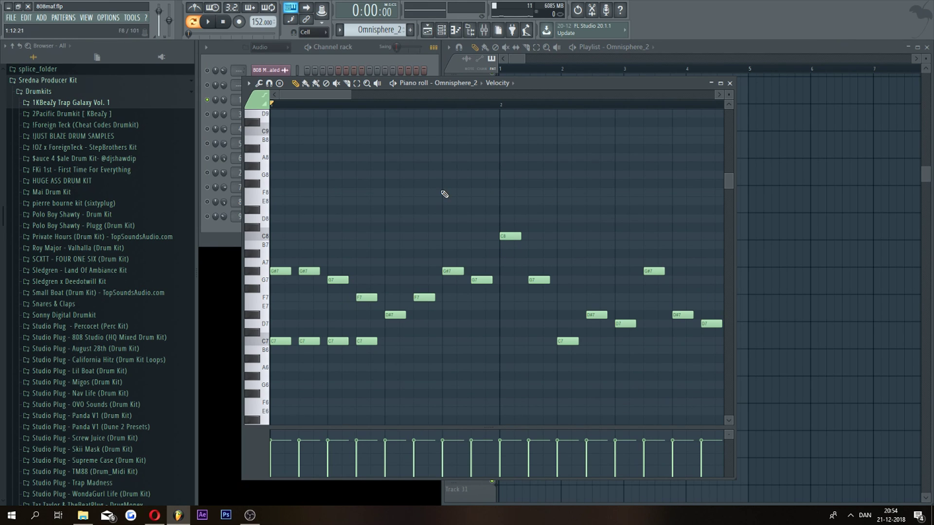
pyautogui.click(214, 23)
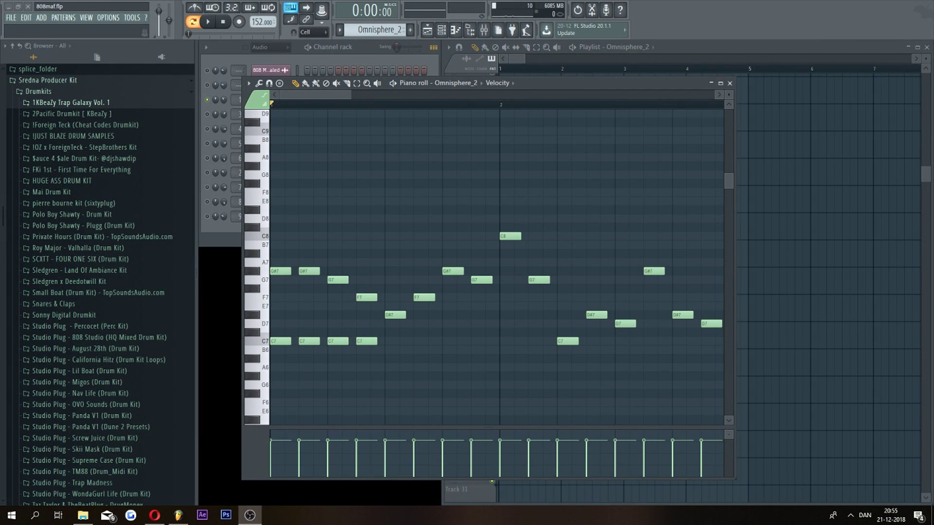
# Repeat the two-bar melody across eight bars and duplicate its notes one octave higher
pyautogui.moveTo(351, 95); pyautogui.dragTo(662, 310)
pyautogui.click(356, 84)
pyautogui.moveTo(263, 200); pyautogui.dragTo(269, 236)
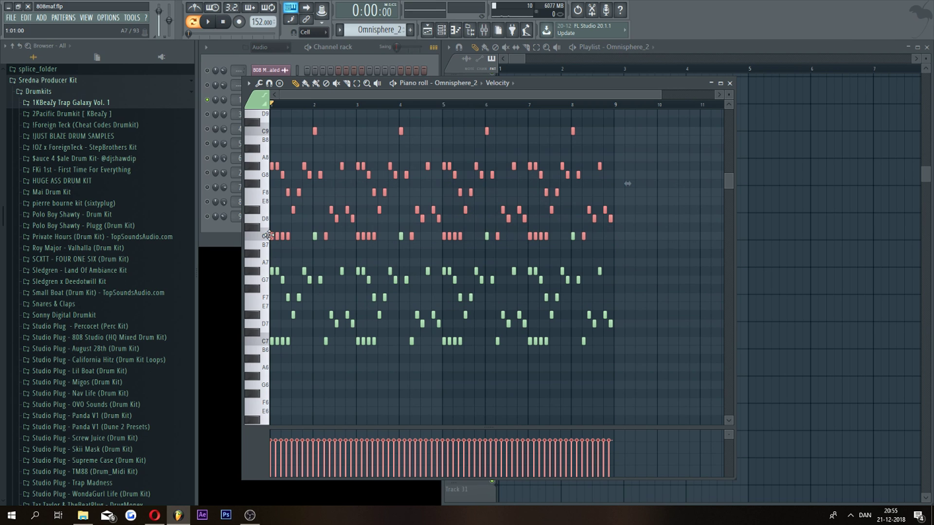
# Play back the start of the eight-bar melody with its upper octave layer
pyautogui.press('space')
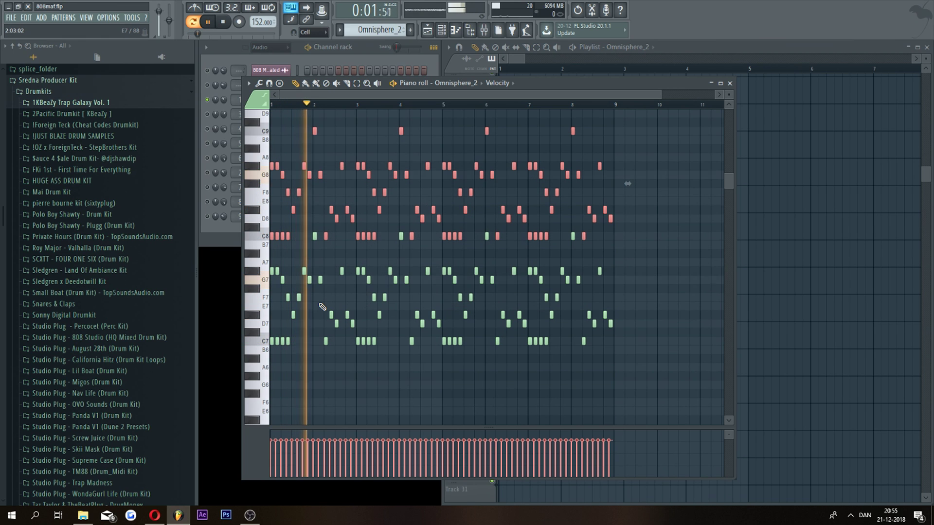
pyautogui.press('space')
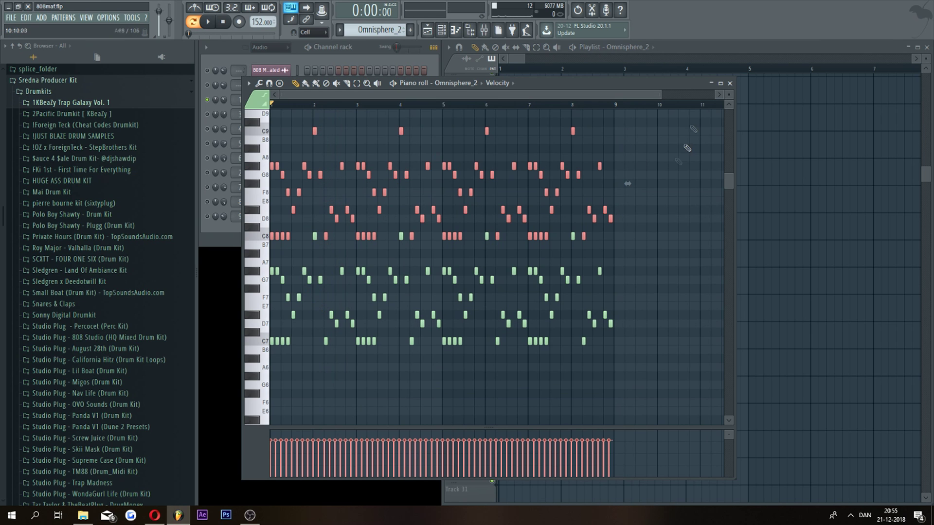
pyautogui.moveTo(662, 95); pyautogui.dragTo(562, 98)
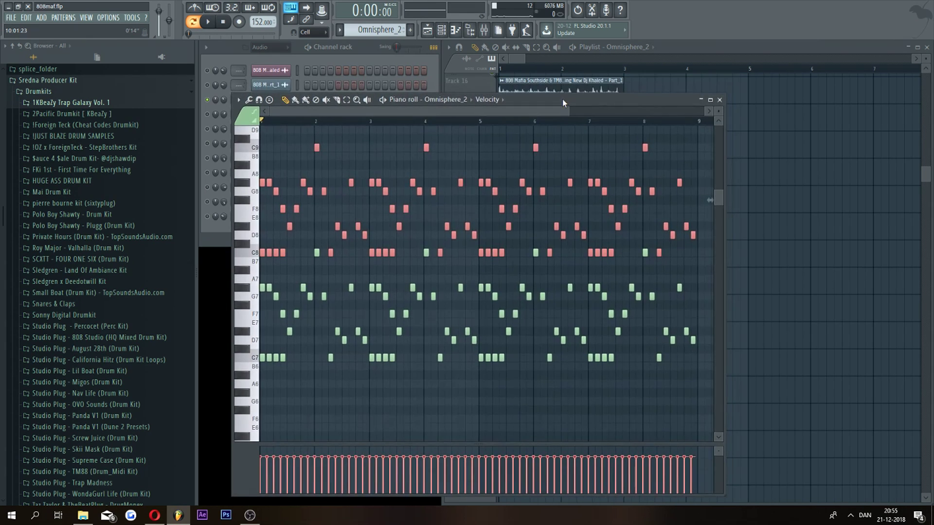
# Open the mixer, enable Gross Beat and Fruity parametric EQ 2 on Insert 1, and open the Gross Beat window
pyautogui.click(470, 32)
pyautogui.moveTo(368, 217); pyautogui.dragTo(451, 215)
pyautogui.click(791, 245)
pyautogui.click(792, 249)
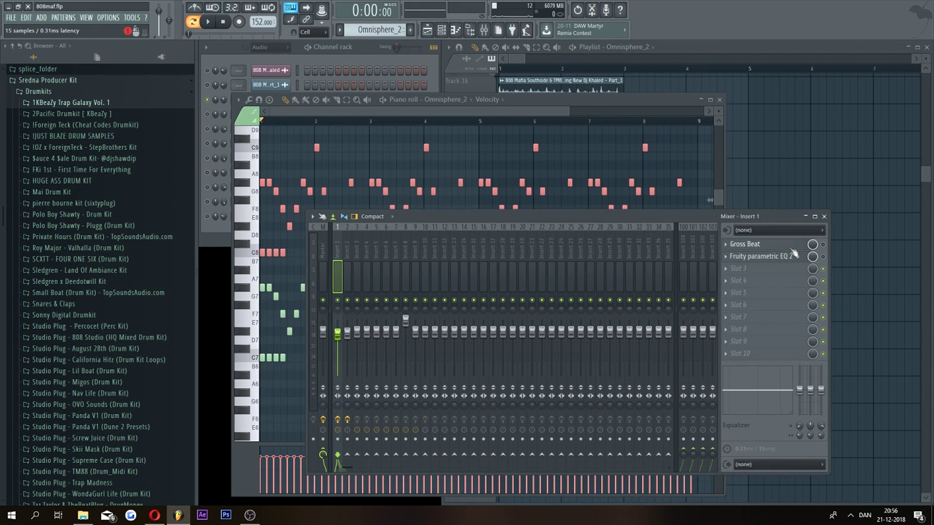
pyautogui.click(791, 246)
pyautogui.click(776, 257)
pyautogui.click(564, 154)
pyautogui.moveTo(553, 146); pyautogui.dragTo(592, 166)
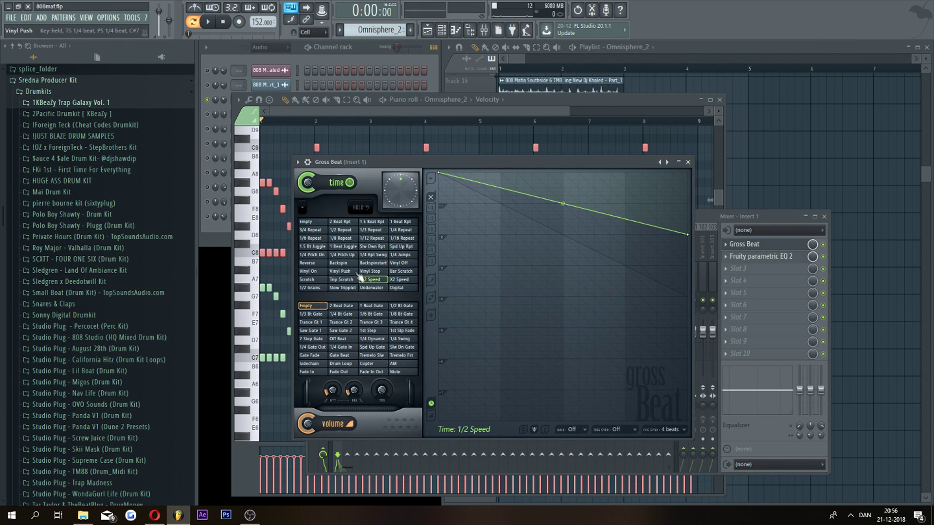
# Reset Gross Beat to an empty time envelope and apply the 1/2 Speed time preset
pyautogui.rightClick(668, 164)
pyautogui.click(682, 189)
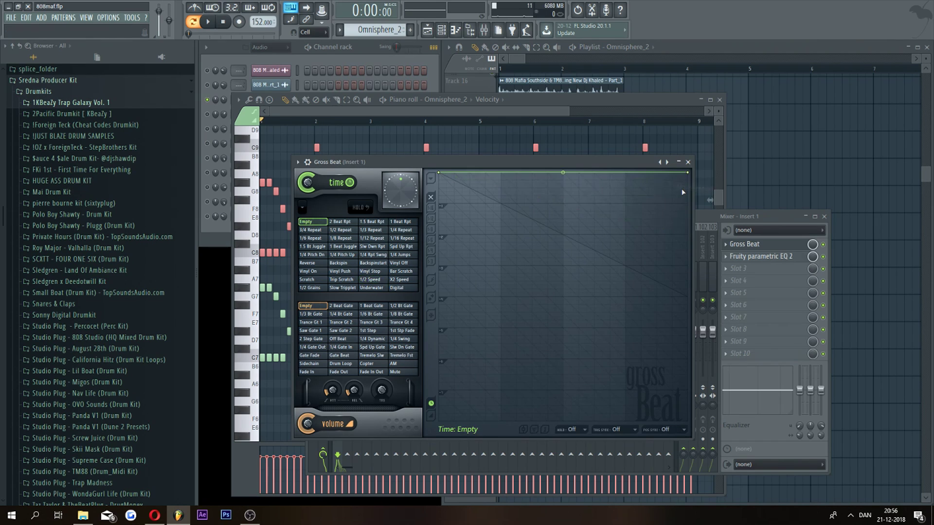
pyautogui.click(375, 280)
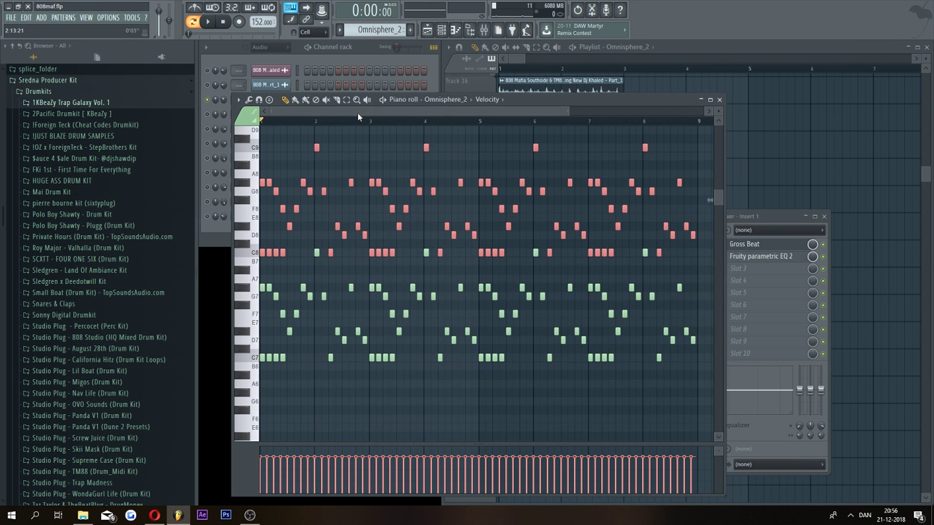
# Return to the piano roll and play the Omnisphere_2 melody through the Gross Beat effect
pyautogui.click(357, 113)
pyautogui.press('space')
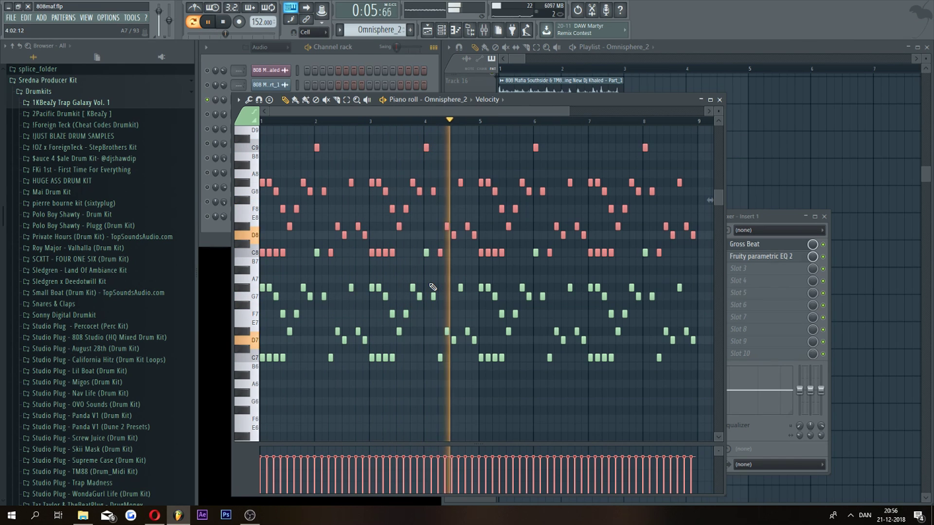
pyautogui.press('space')
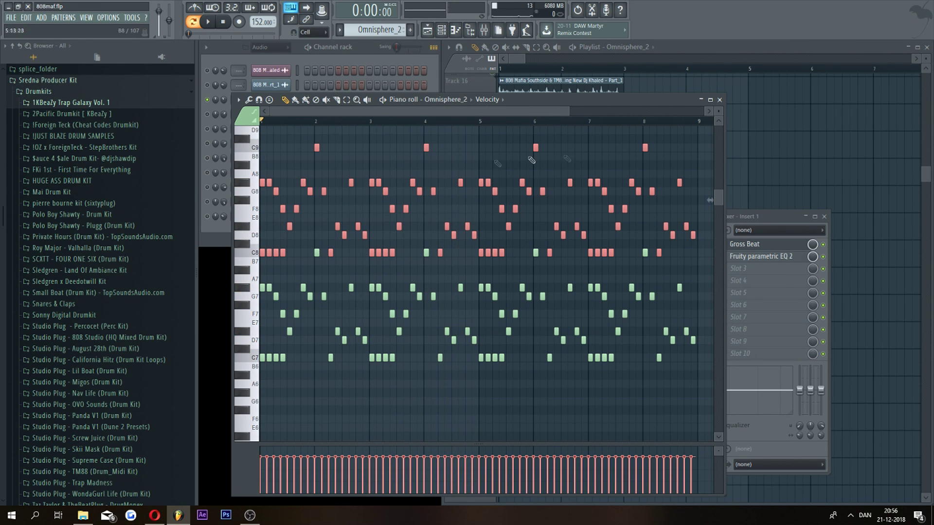
# Open Fruity parametric EQ 2 on Insert 1 and adjust band 1 to cut the low frequencies
pyautogui.click(772, 260)
pyautogui.moveTo(354, 274); pyautogui.dragTo(353, 271)
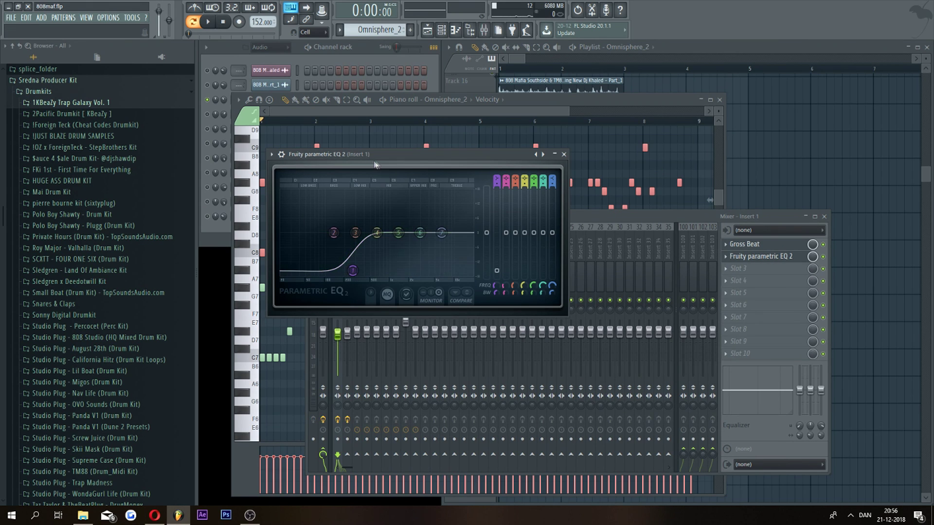
pyautogui.moveTo(392, 155); pyautogui.dragTo(391, 180)
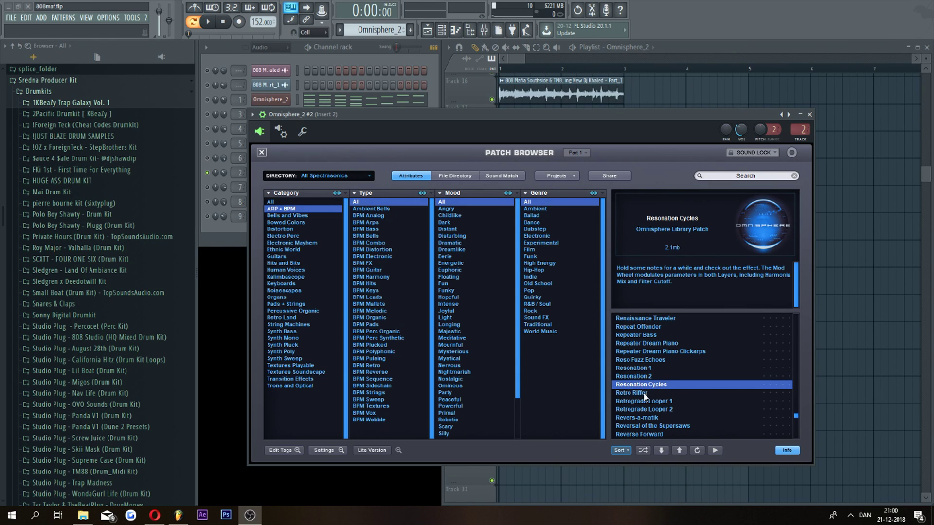
# Copy the Omnisphere_2 channel's notes in the channel rack and switch to the Omnisphere_2 #2 pattern
pyautogui.click(226, 242)
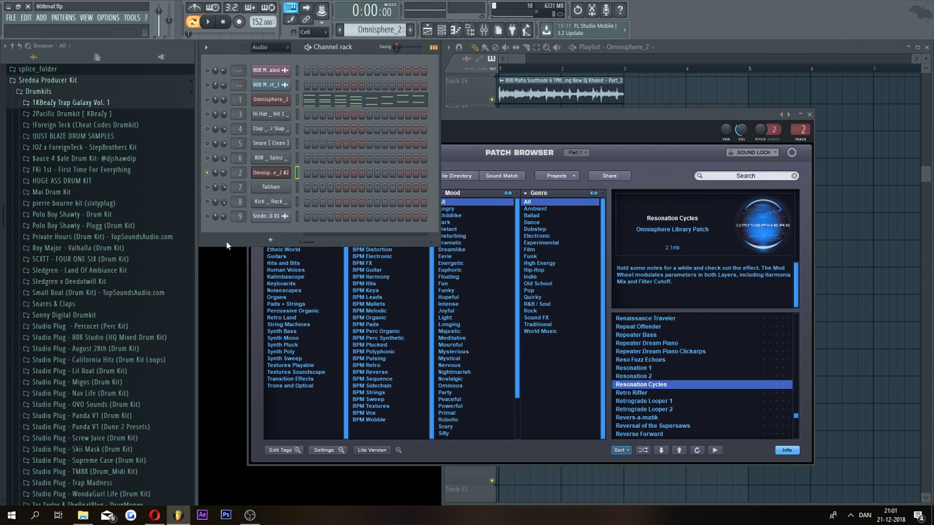
pyautogui.rightClick(273, 102)
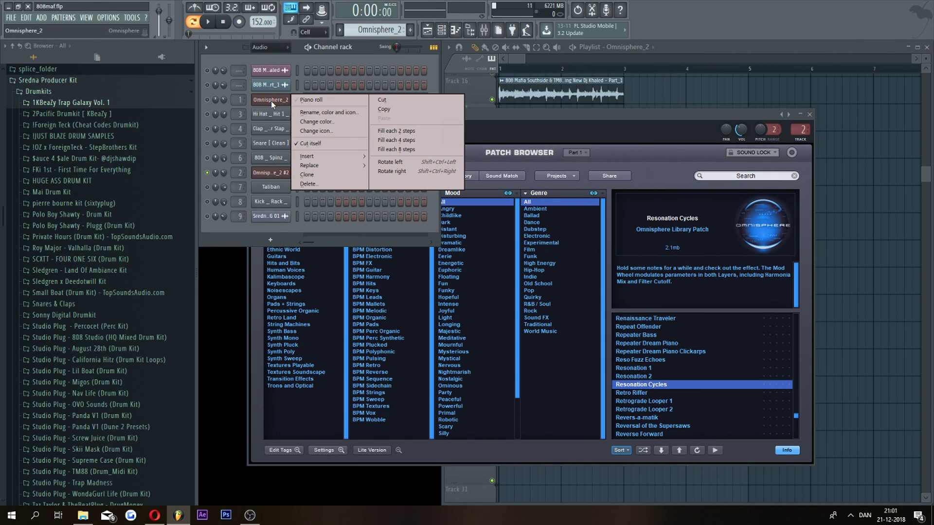
pyautogui.click(384, 109)
pyautogui.press('KP_Add')
pyautogui.press('KP_Add')
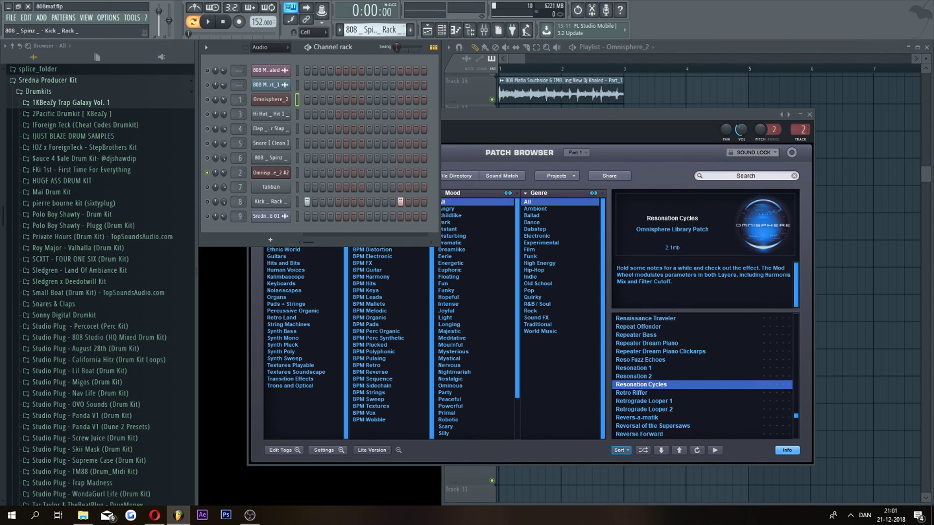
pyautogui.press('KP_Add')
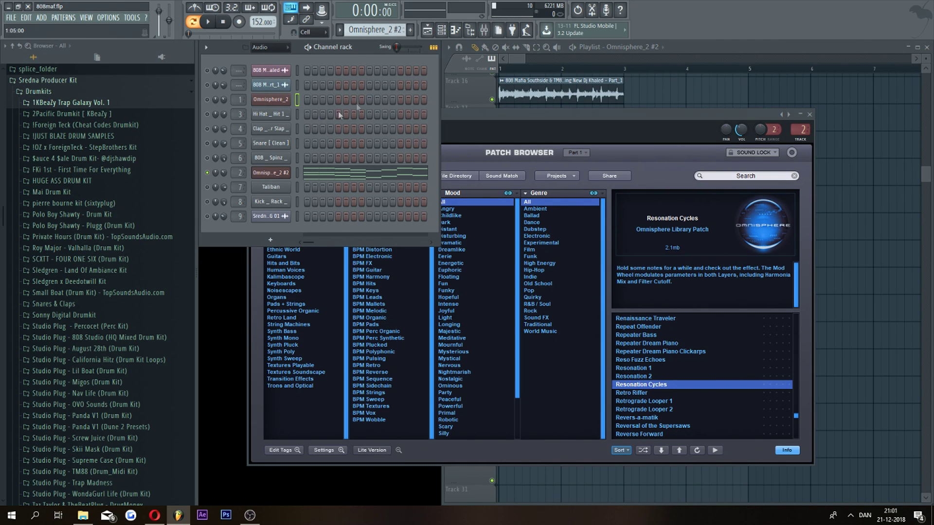
# Open the mixer and the Omnisphere_2 #2 channel's piano roll, and play its pattern back
pyautogui.click(485, 32)
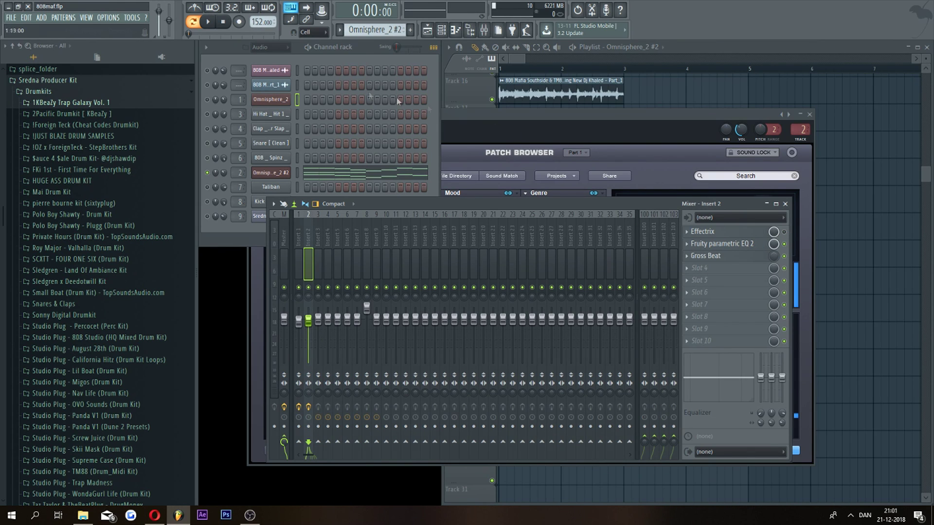
pyautogui.rightClick(269, 170)
pyautogui.click(309, 173)
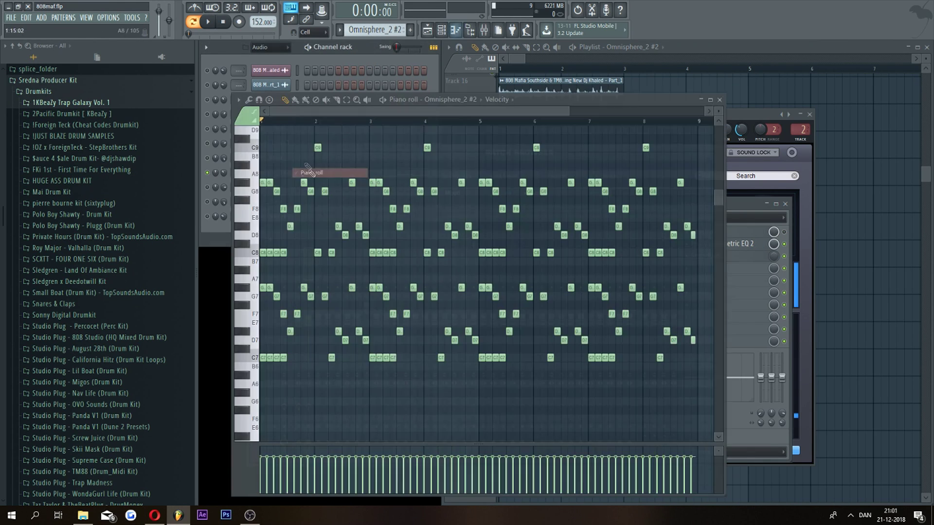
pyautogui.click(209, 22)
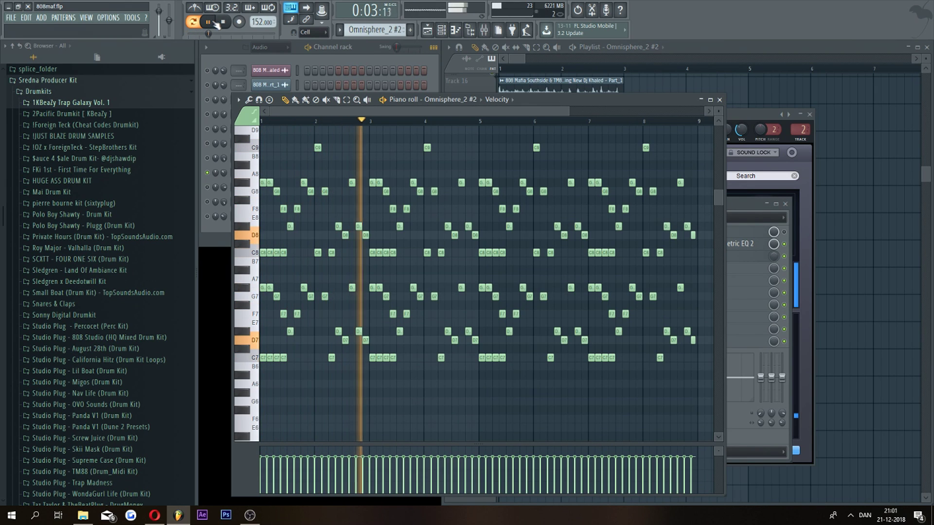
pyautogui.click(225, 23)
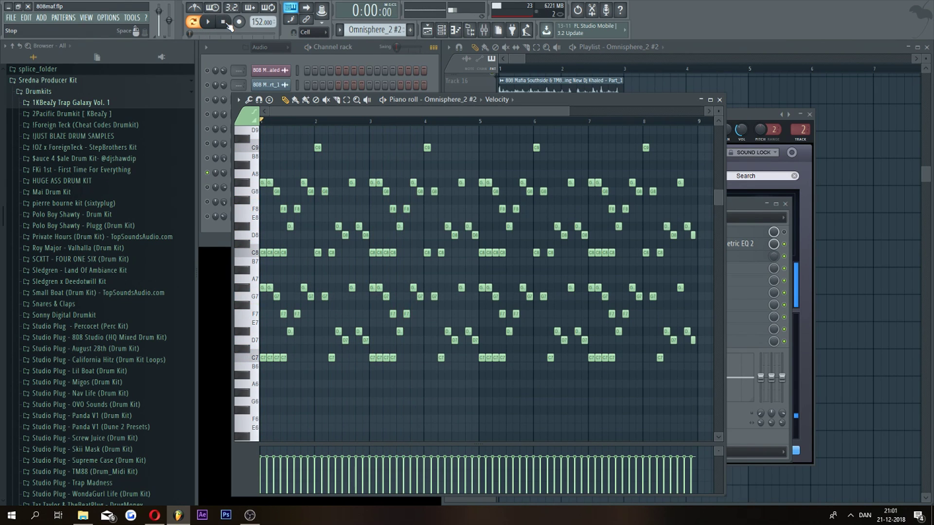
# Open the Effectrix plugin on mixer Insert 2 and enable the effect
pyautogui.click(741, 206)
pyautogui.moveTo(742, 208); pyautogui.dragTo(743, 206)
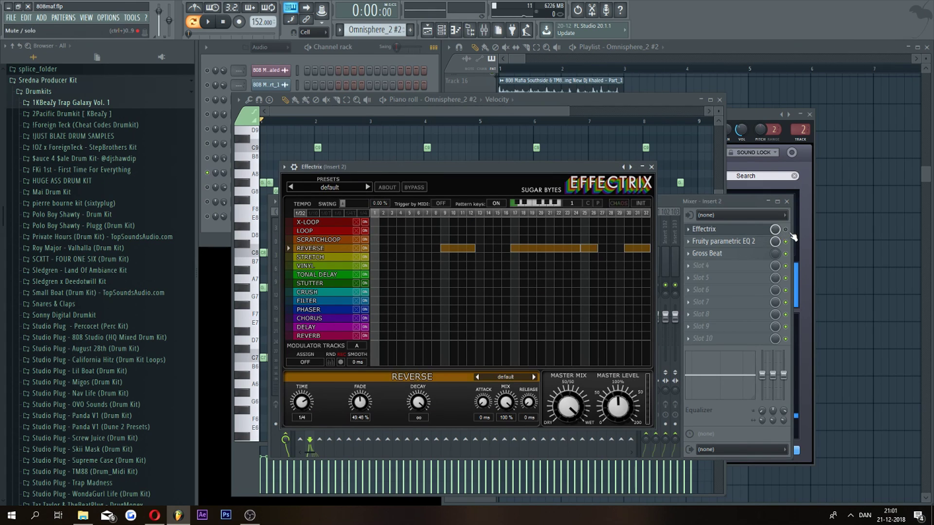
pyautogui.click(787, 233)
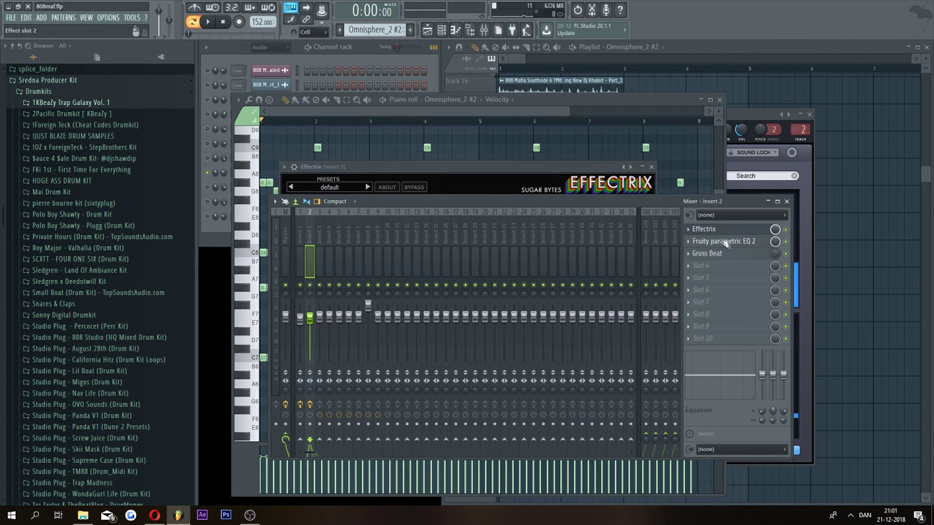
# Bring the Omnisphere_2 #2 piano roll to the front and play its pattern back
pyautogui.click(558, 172)
pyautogui.click(436, 98)
pyautogui.press('space')
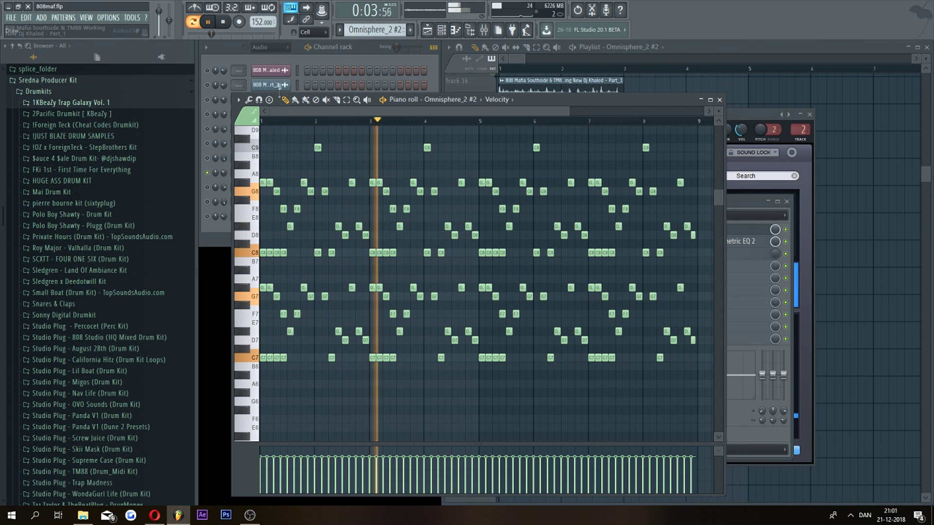
pyautogui.click(225, 23)
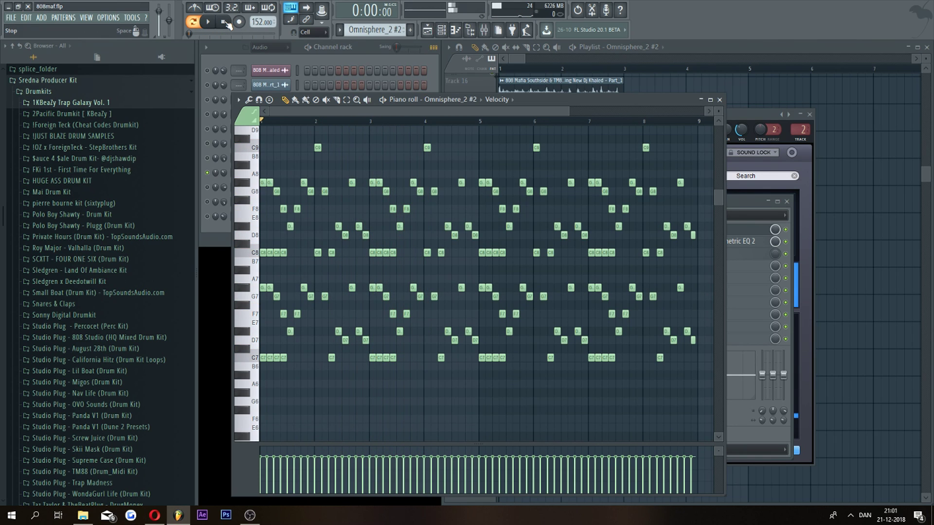
# Play the Omnisphere_2 and Omnisphere_2 #2 patterns together from the start of the playlist
pyautogui.click(230, 54)
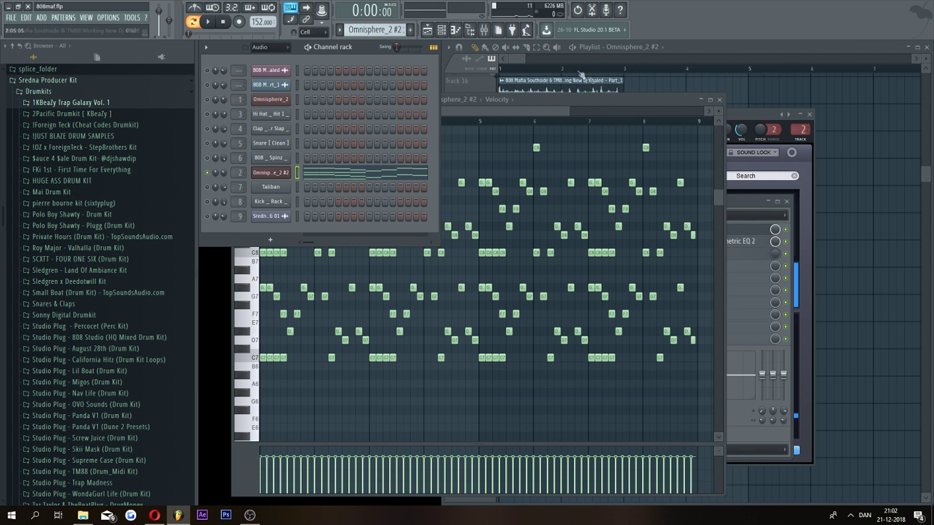
pyautogui.click(518, 60)
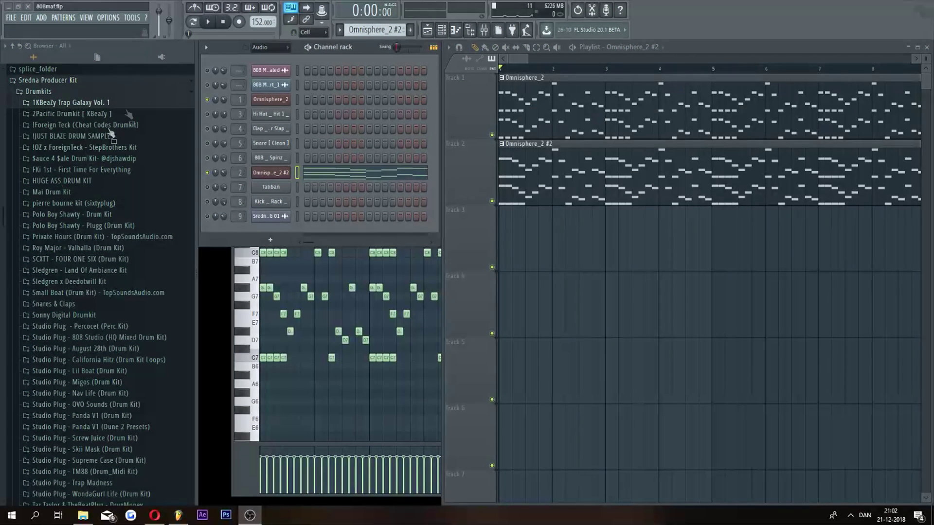
pyautogui.click(205, 23)
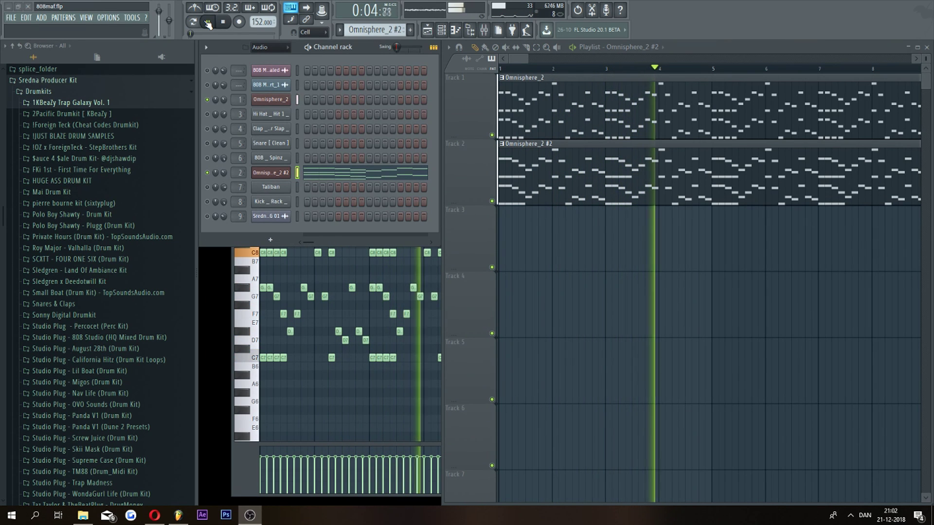
pyautogui.click(229, 23)
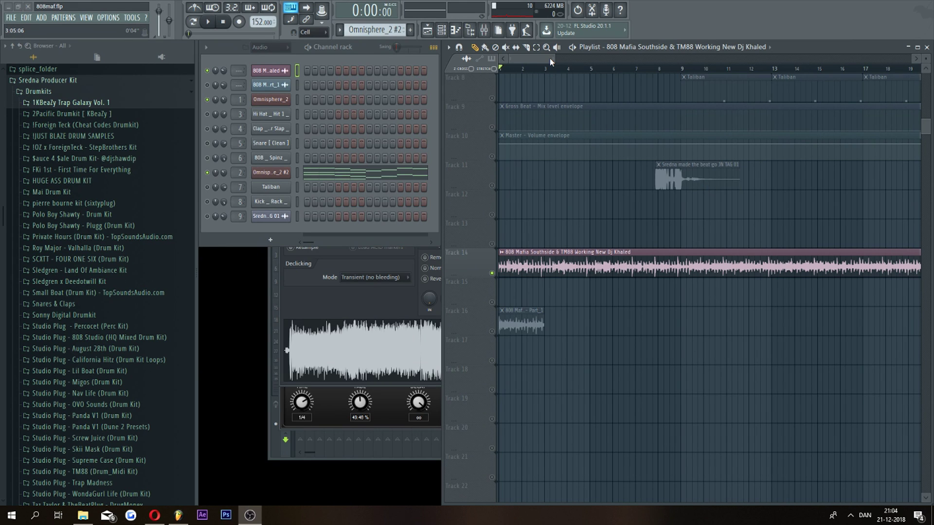
# Shorten the Track 14 reference audio clip to end at about bar 13 and play back its beginning
pyautogui.moveTo(555, 57); pyautogui.dragTo(580, 76)
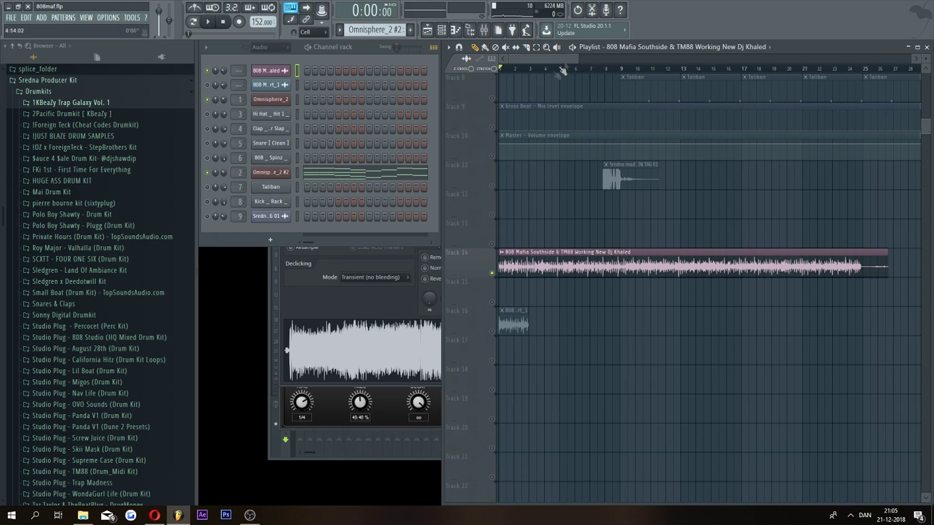
pyautogui.moveTo(578, 56)
pyautogui.mouseDown()
pyautogui.moveTo(569, 57)
pyautogui.moveTo(587, 59)
pyautogui.mouseUp()
pyautogui.moveTo(845, 256); pyautogui.dragTo(670, 257)
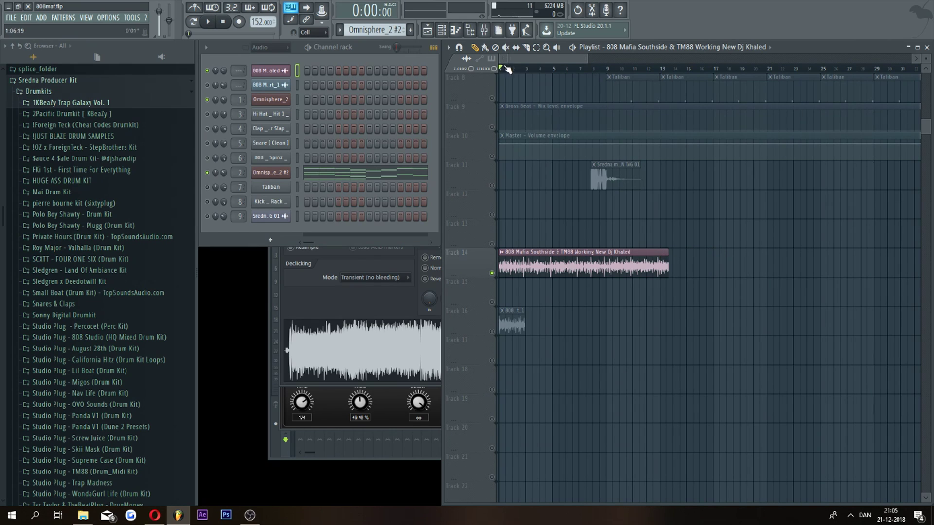
pyautogui.moveTo(589, 60); pyautogui.dragTo(545, 206)
pyautogui.press('space')
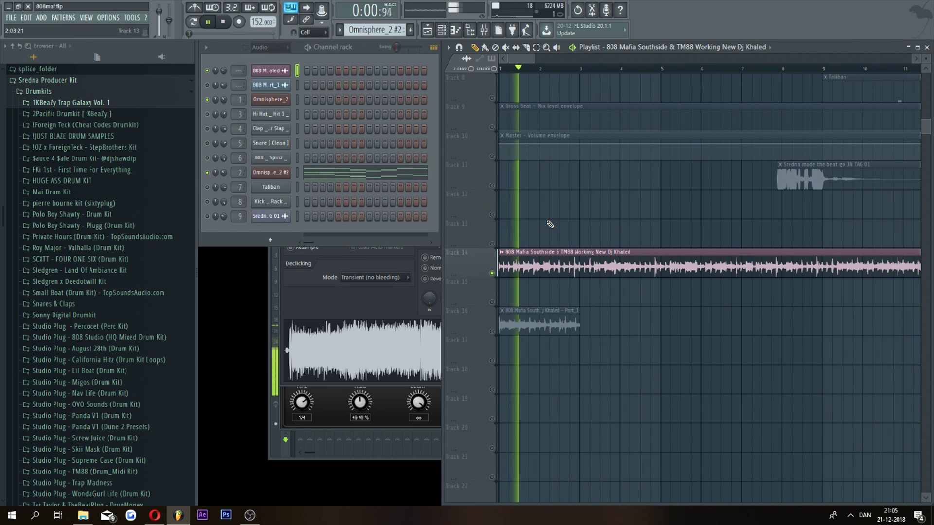
pyautogui.press('space')
pyautogui.press('space')
pyautogui.press('space')
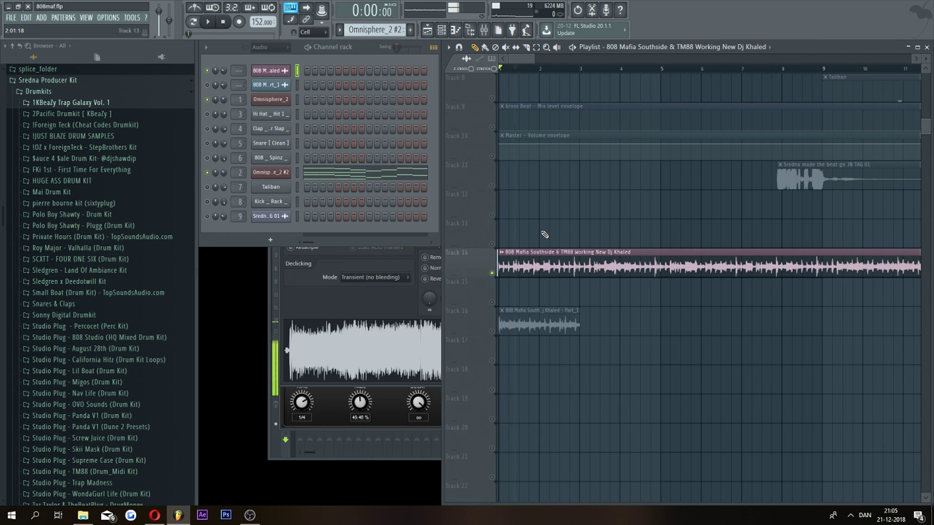
# Turn playlist snapping off and shift the Track 14 audio so its first hit falls on bar 1, checking it by playback
pyautogui.moveTo(534, 59); pyautogui.dragTo(513, 73)
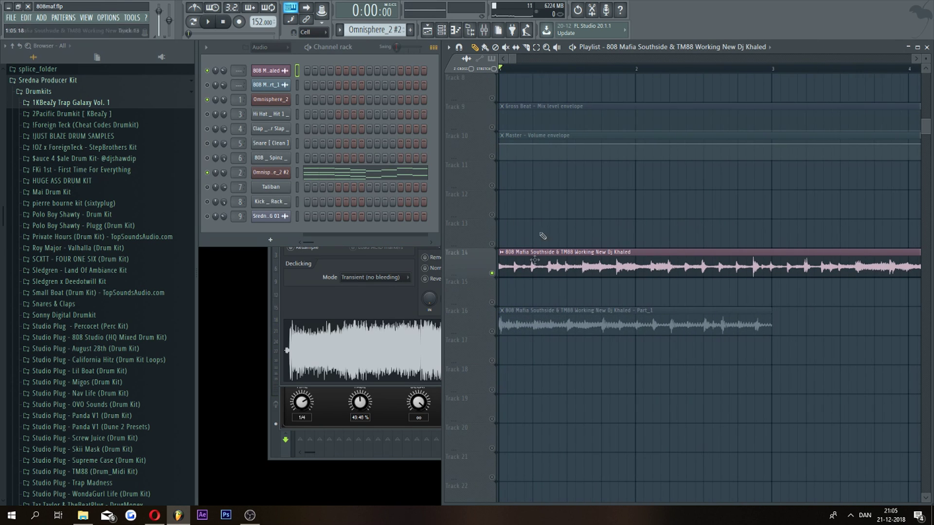
pyautogui.moveTo(499, 258)
pyautogui.mouseDown()
pyautogui.moveTo(550, 267)
pyautogui.moveTo(500, 269)
pyautogui.mouseUp()
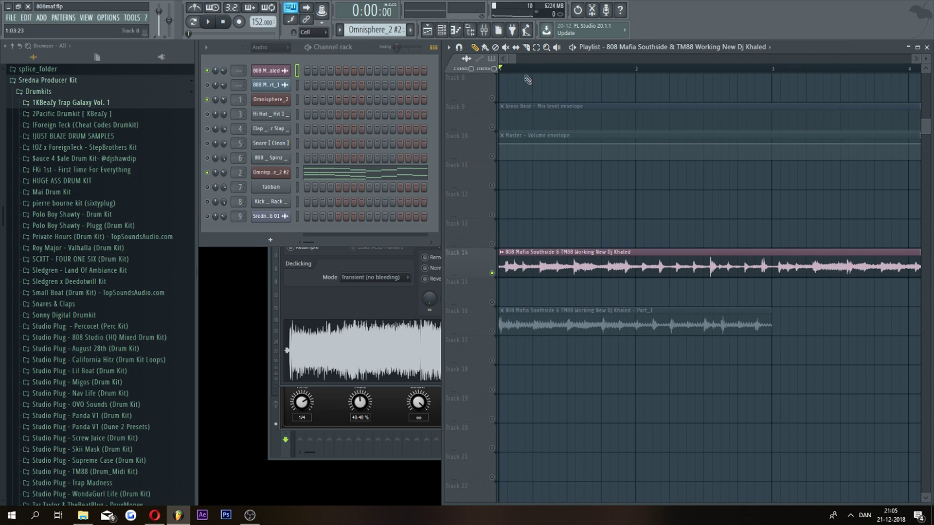
pyautogui.moveTo(515, 58); pyautogui.dragTo(509, 57)
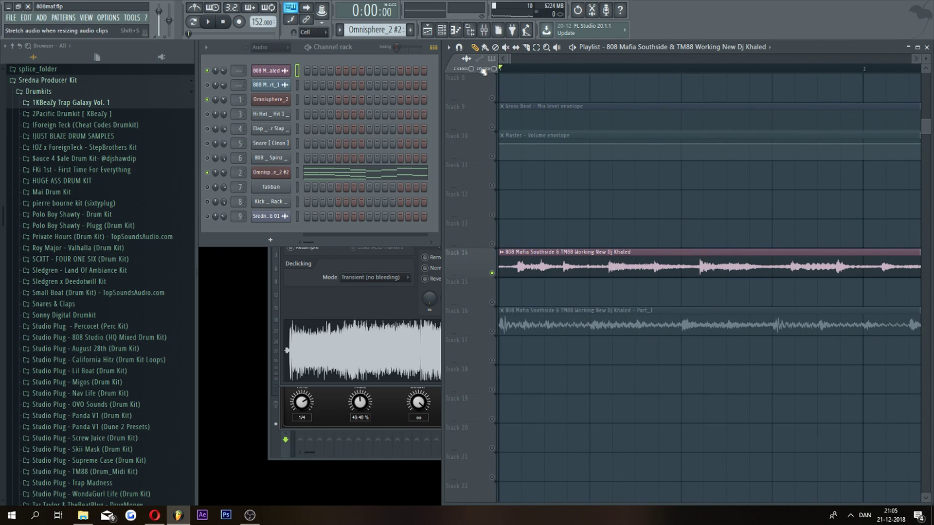
pyautogui.click(312, 32)
pyautogui.click(315, 64)
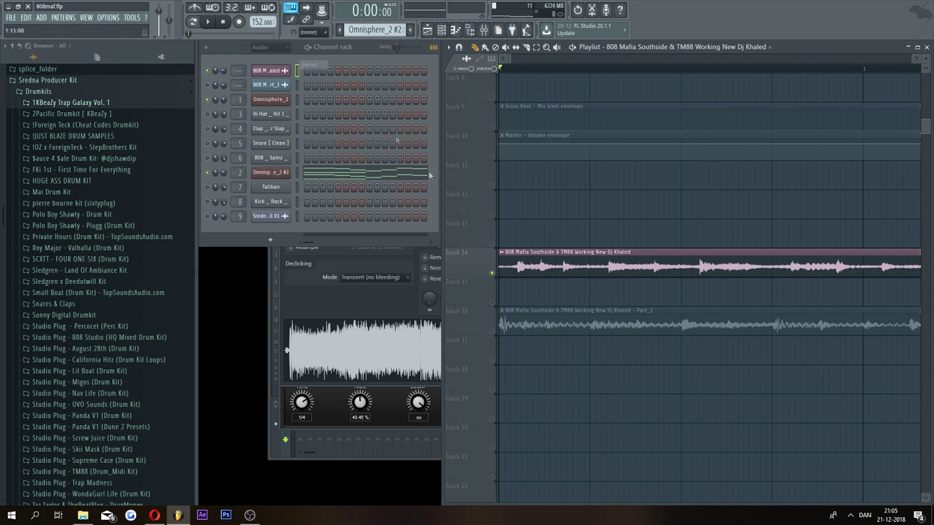
pyautogui.moveTo(500, 265); pyautogui.dragTo(513, 267)
pyautogui.press('space')
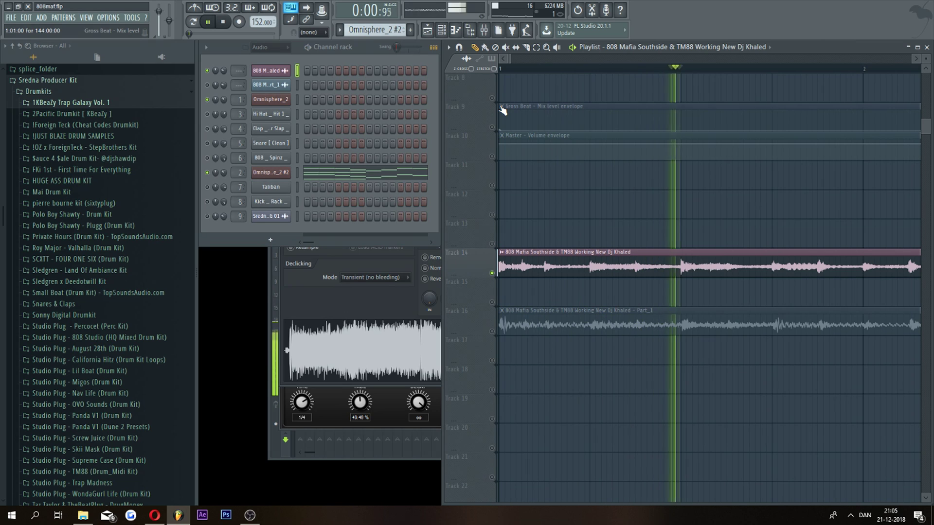
# Stop playback and trim the end of the Track 14 reference audio clip to bar 5
pyautogui.moveTo(511, 59); pyautogui.dragTo(620, 59)
pyautogui.moveTo(566, 268)
pyautogui.mouseDown()
pyautogui.moveTo(681, 268)
pyautogui.moveTo(552, 267)
pyautogui.mouseUp()
pyautogui.rightClick(648, 270)
pyautogui.press('space')
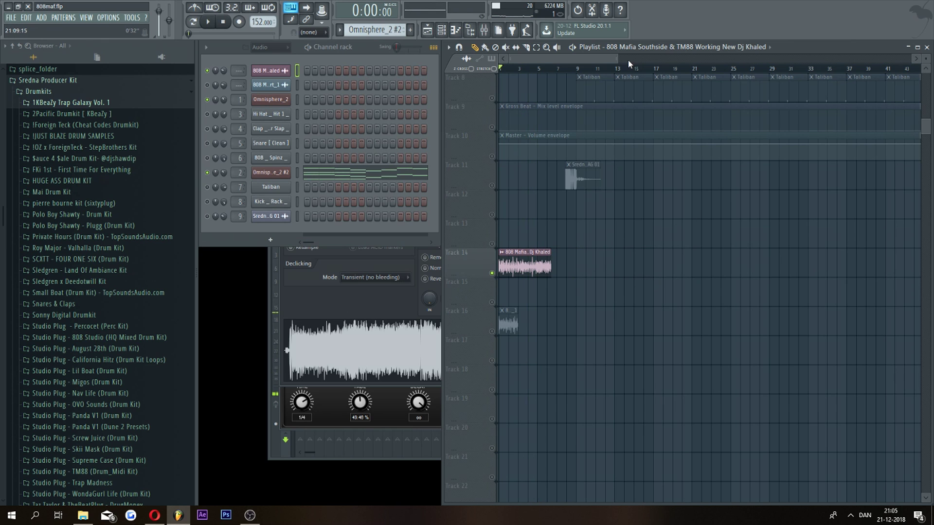
pyautogui.moveTo(619, 59); pyautogui.dragTo(524, 77)
pyautogui.moveTo(640, 263); pyautogui.dragTo(525, 258)
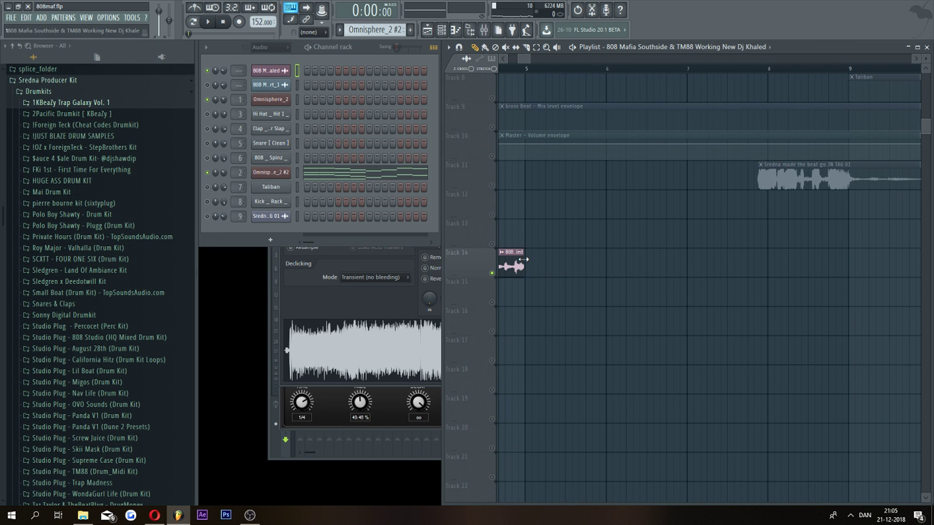
pyautogui.moveTo(529, 59); pyautogui.dragTo(518, 62)
pyautogui.moveTo(726, 257); pyautogui.dragTo(736, 257)
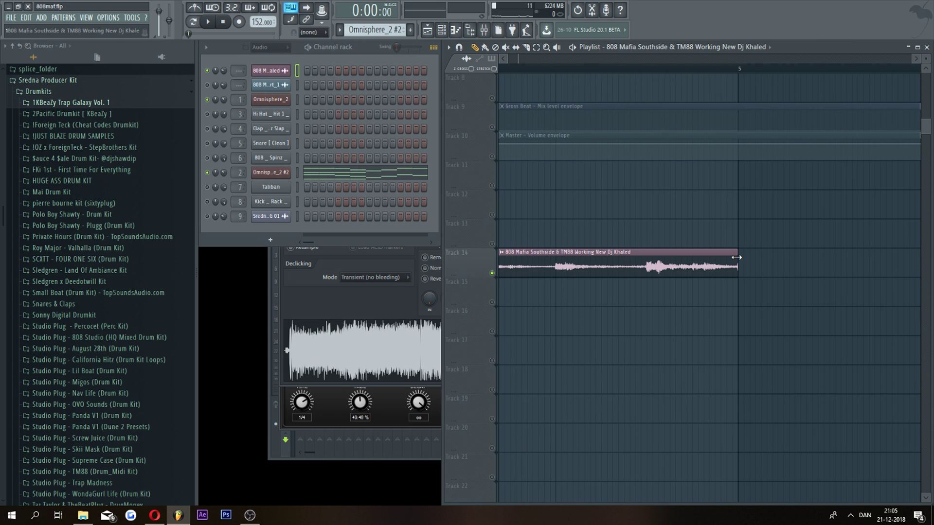
pyautogui.moveTo(517, 60); pyautogui.dragTo(520, 59)
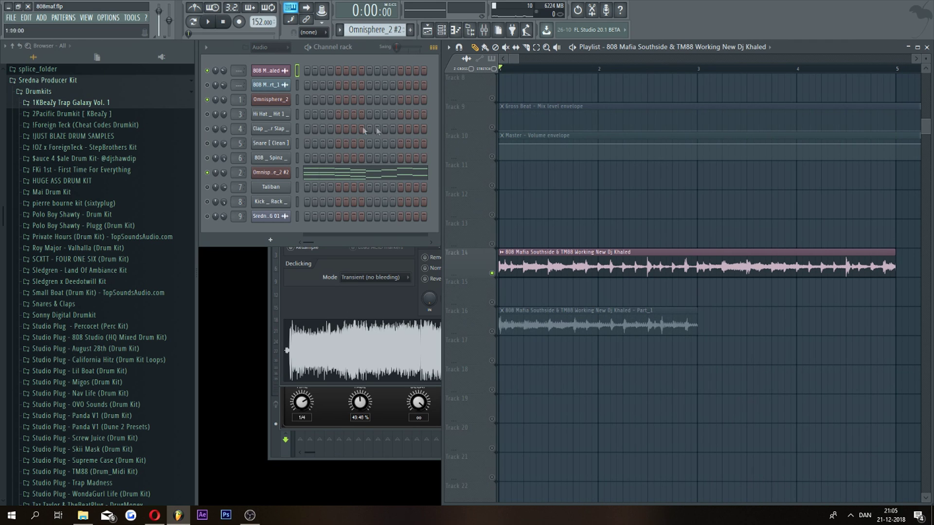
# Solo the Hi Hat channel in the channel rack and unmute the reference audio channel alongside it
pyautogui.click(285, 115)
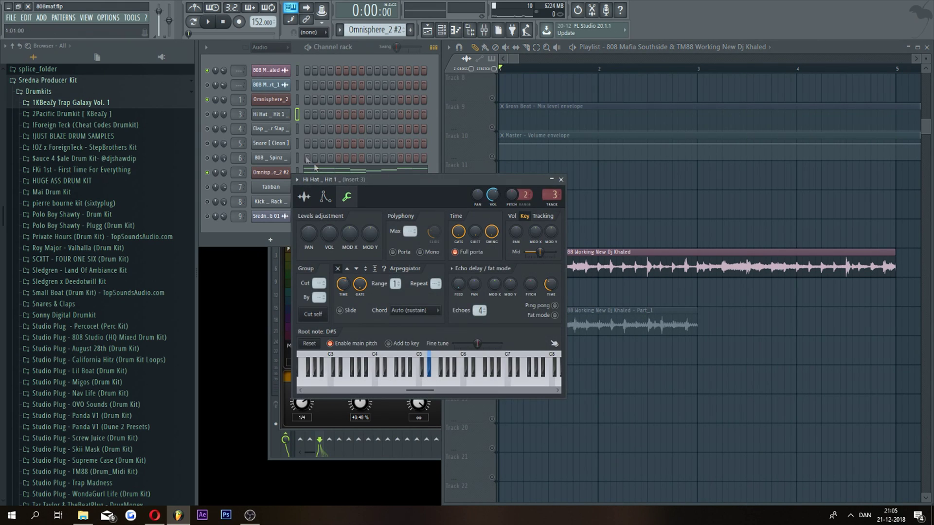
pyautogui.click(561, 179)
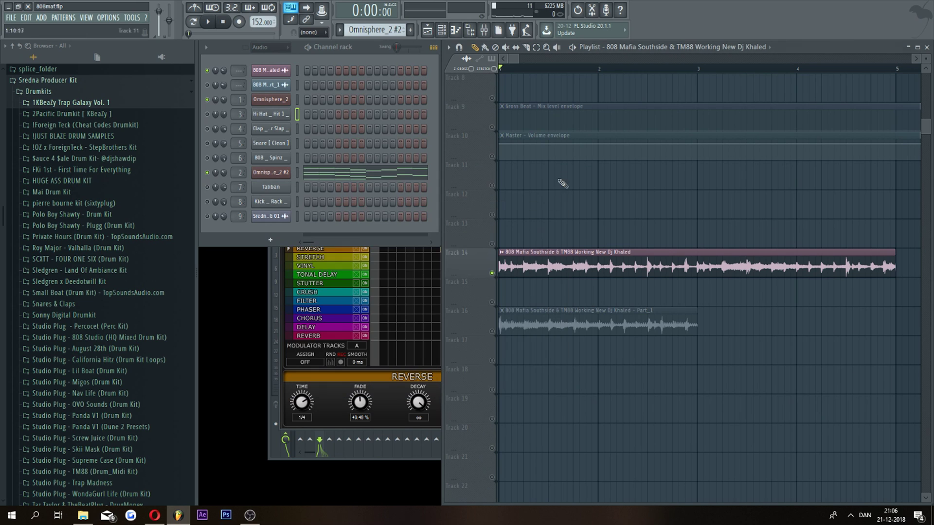
pyautogui.rightClick(207, 114)
pyautogui.click(216, 120)
pyautogui.scroll(-2, 389, 30)
pyautogui.click(208, 71)
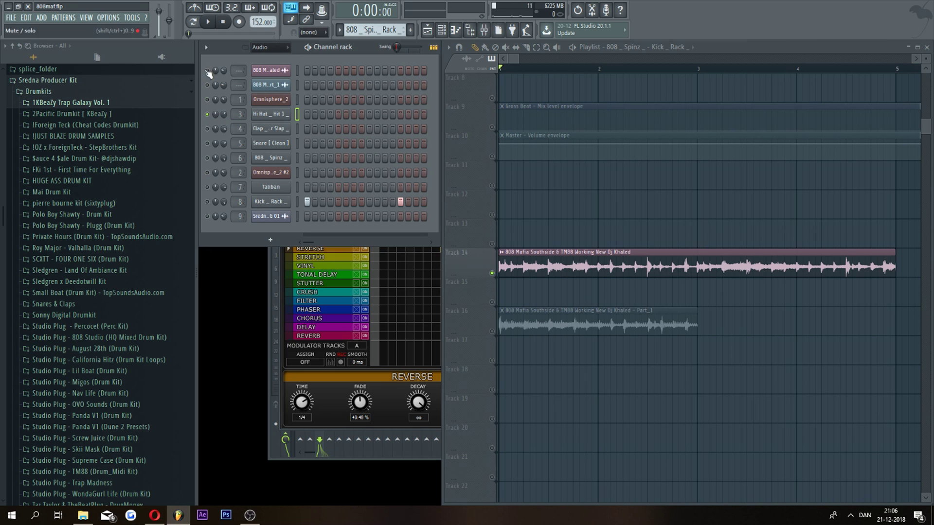
# Switch to the Hi Hat pattern and check the Hi Hat channel's notes in the piano roll
pyautogui.scroll(2, 360, 31)
pyautogui.scroll(-3, 360, 31)
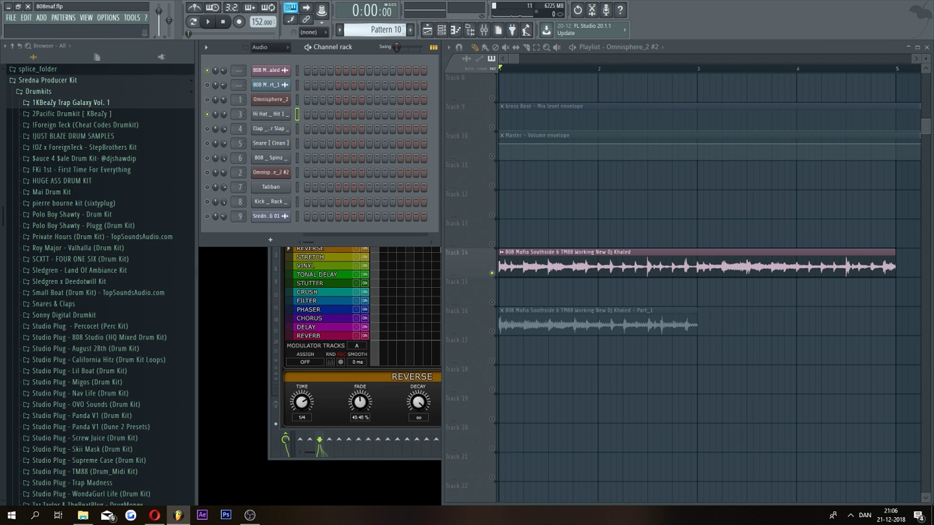
pyautogui.scroll(-1, 360, 31)
pyautogui.rightClick(275, 118)
pyautogui.click(302, 124)
pyautogui.click(719, 100)
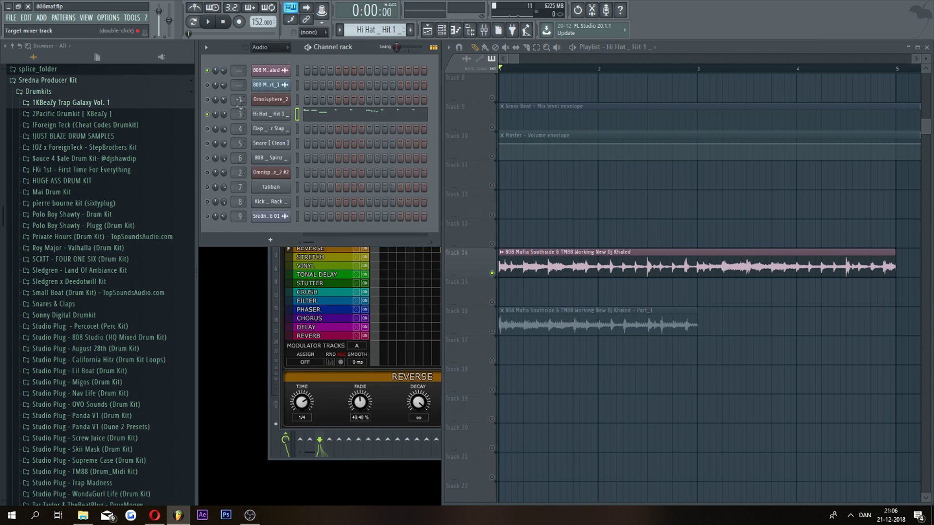
# Open the Hi Hat channel's sample settings and audition the sample
pyautogui.click(265, 117)
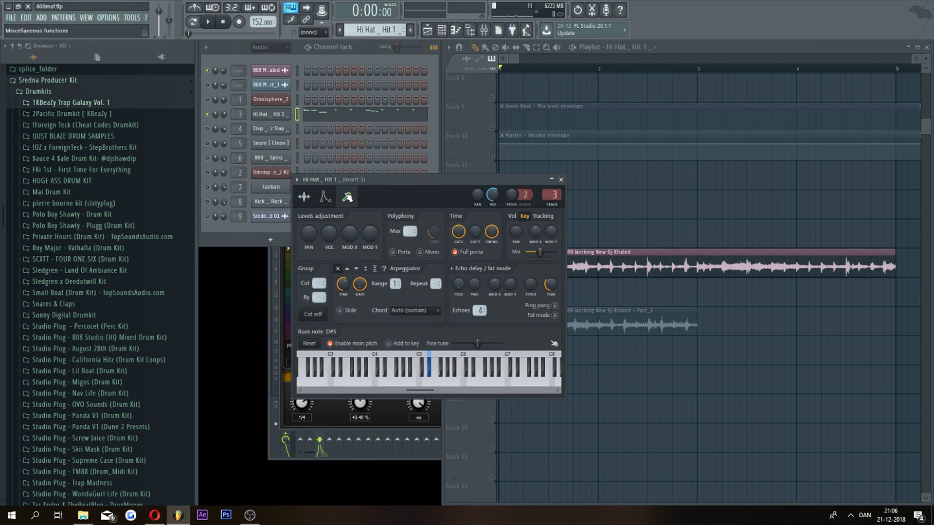
pyautogui.click(304, 197)
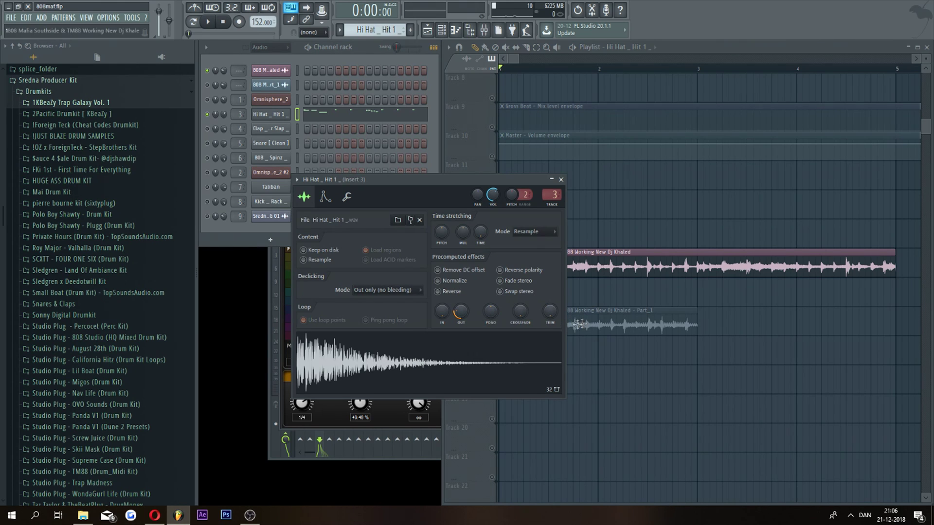
pyautogui.click(460, 361)
pyautogui.click(461, 353)
# Remove the Hi Hat sample's fade-out and audition the sample without it
pyautogui.moveTo(460, 310); pyautogui.dragTo(459, 331)
pyautogui.click(466, 350)
pyautogui.click(466, 351)
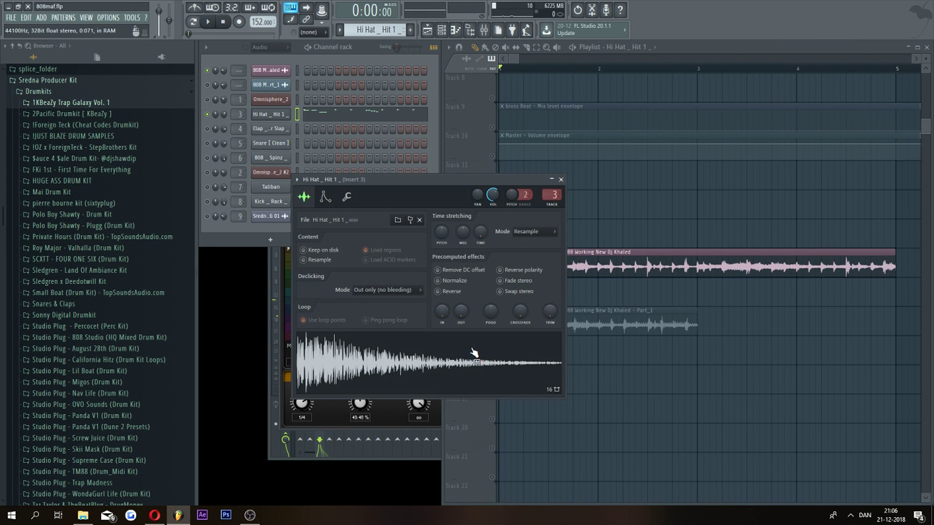
pyautogui.click(409, 349)
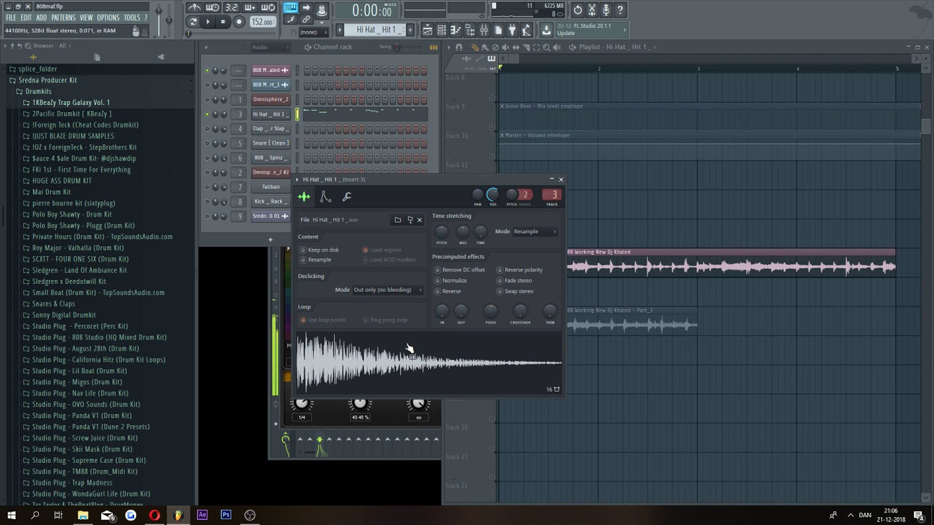
# Set the Hi Hat sample's fade-out to 28% and audition the result
pyautogui.moveTo(460, 312); pyautogui.dragTo(460, 289)
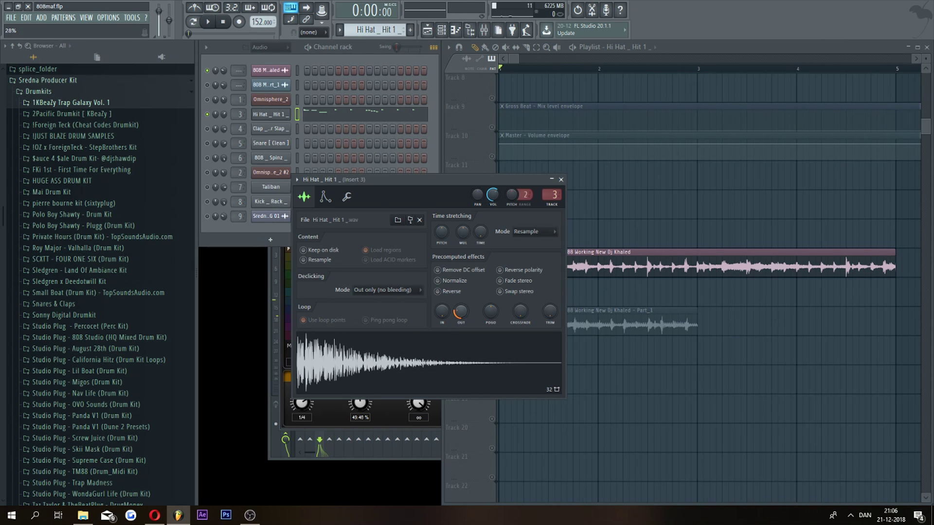
pyautogui.click(470, 366)
pyautogui.click(470, 365)
pyautogui.click(468, 365)
# Play the Hi Hat pattern back in its piano roll and examine the notes in the first bars
pyautogui.press('F7')
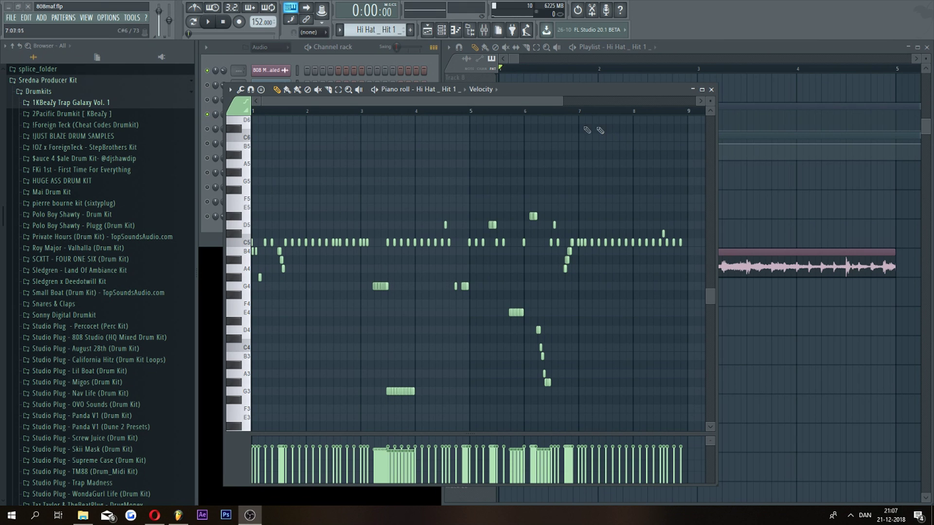
pyautogui.click(727, 45)
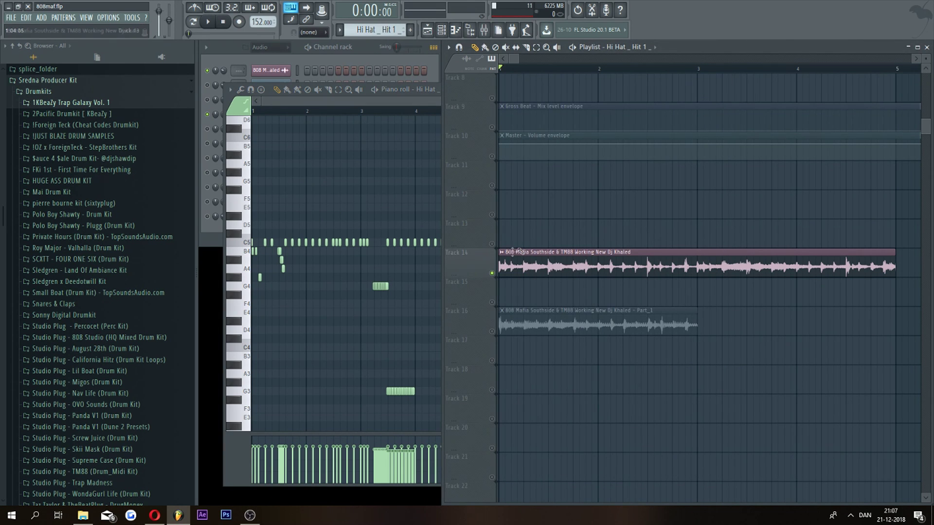
pyautogui.click(400, 114)
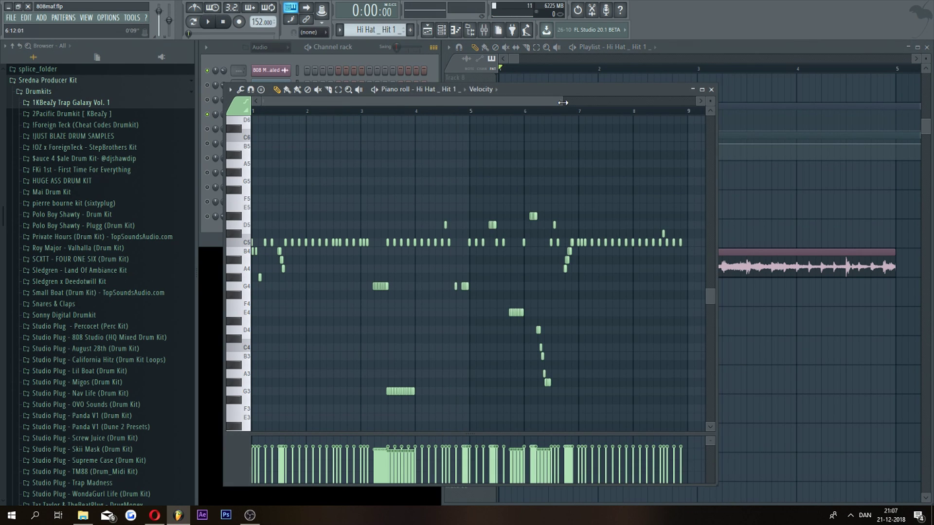
pyautogui.click(208, 21)
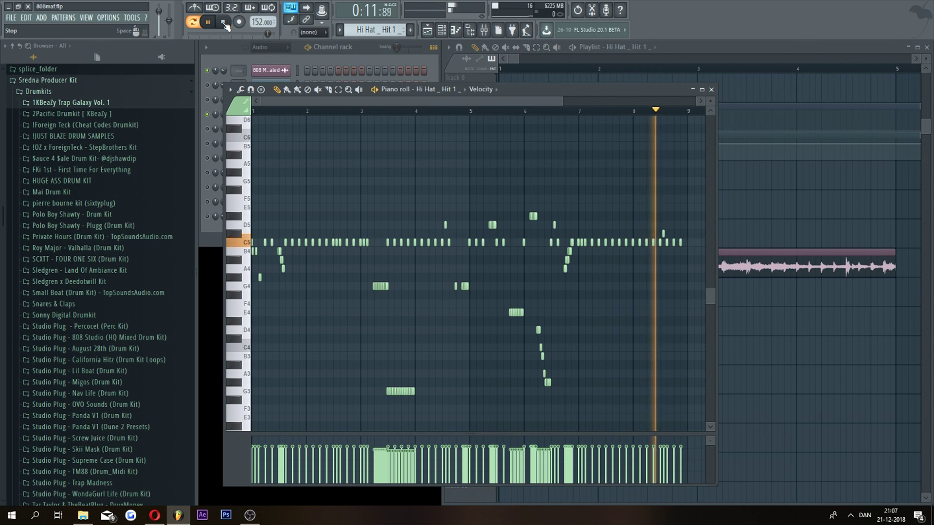
pyautogui.click(225, 23)
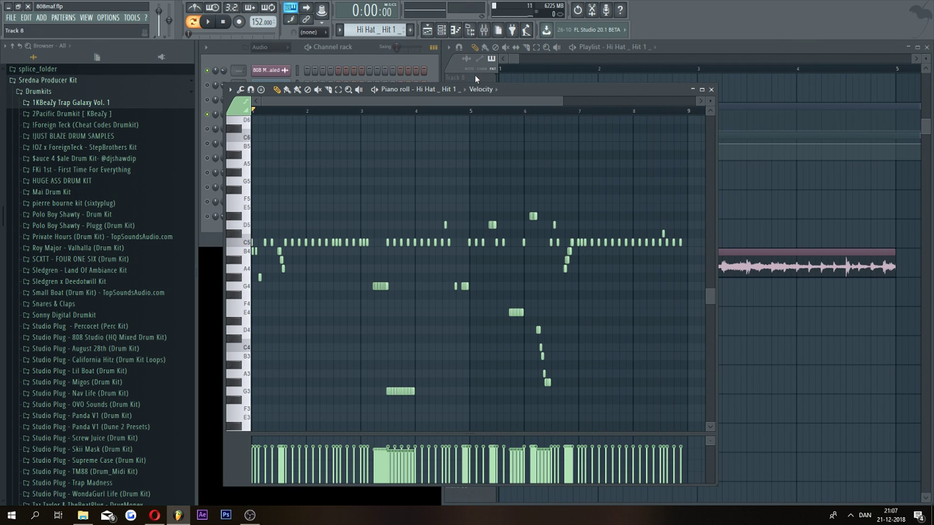
pyautogui.moveTo(564, 101); pyautogui.dragTo(317, 100)
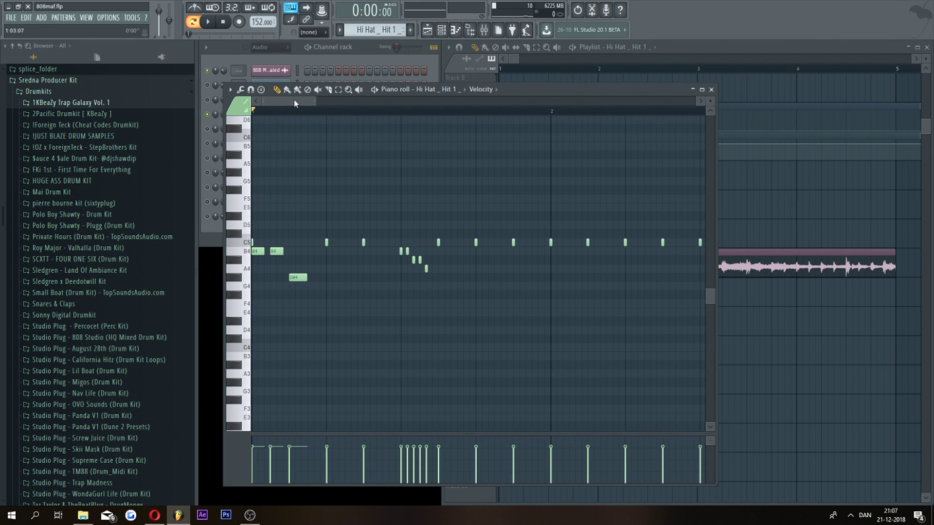
# Try to repaint the descending five-note hi-hat roll in bar 1 at lower pitches with the snap at 1/3 step
pyautogui.moveTo(294, 99); pyautogui.dragTo(301, 103)
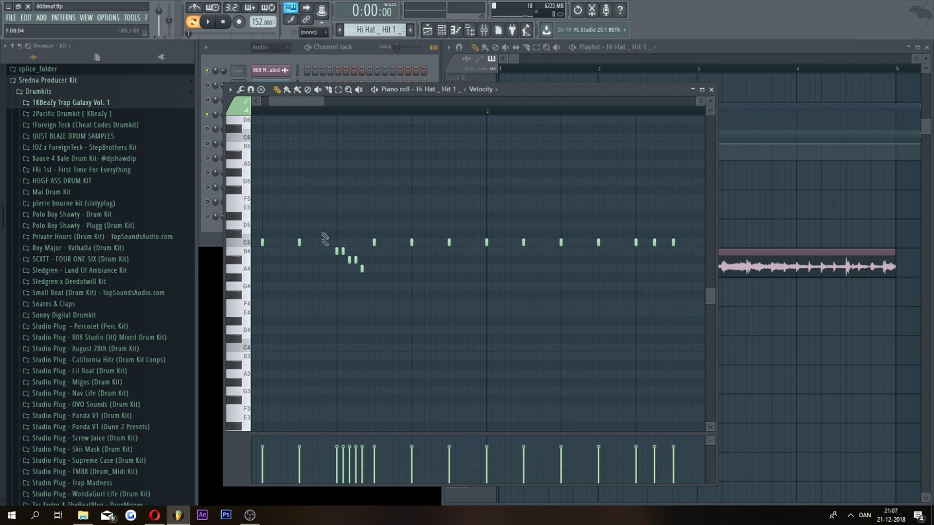
pyautogui.click(309, 32)
pyautogui.click(312, 83)
pyautogui.click(311, 32)
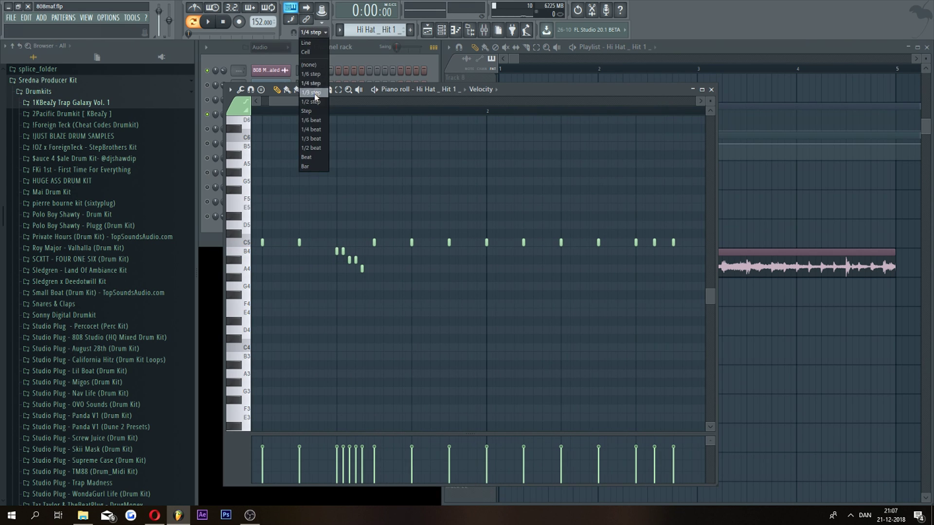
pyautogui.click(317, 92)
pyautogui.click(308, 32)
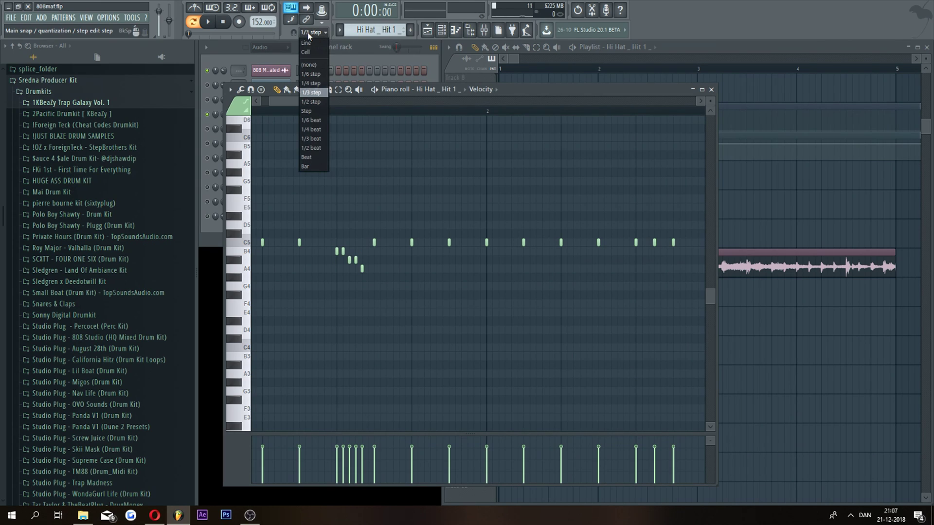
pyautogui.click(319, 96)
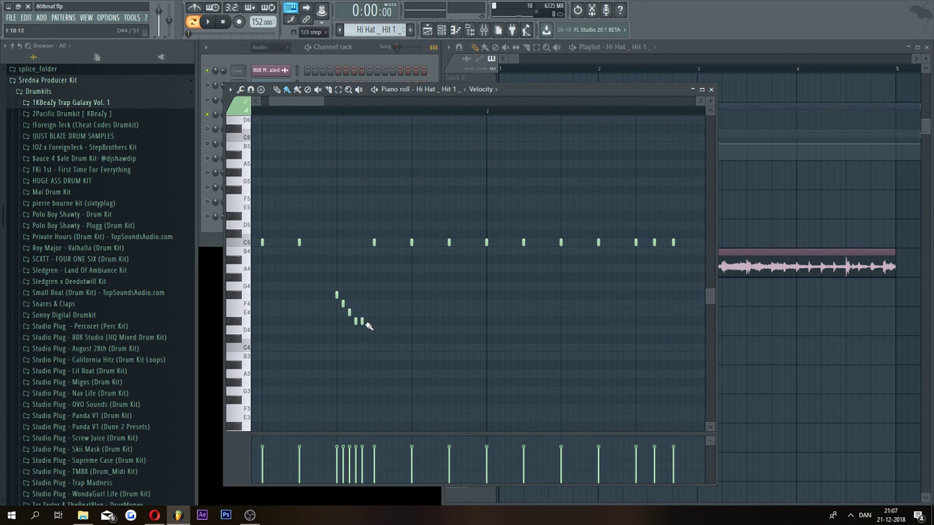
pyautogui.hotkey('ctrl', 'z')
# Try to repaint the G4 hi-hat roll in bar 3 on F#4 and F4 with the snap at 1/4 step
pyautogui.hscroll(5, 365, 185)
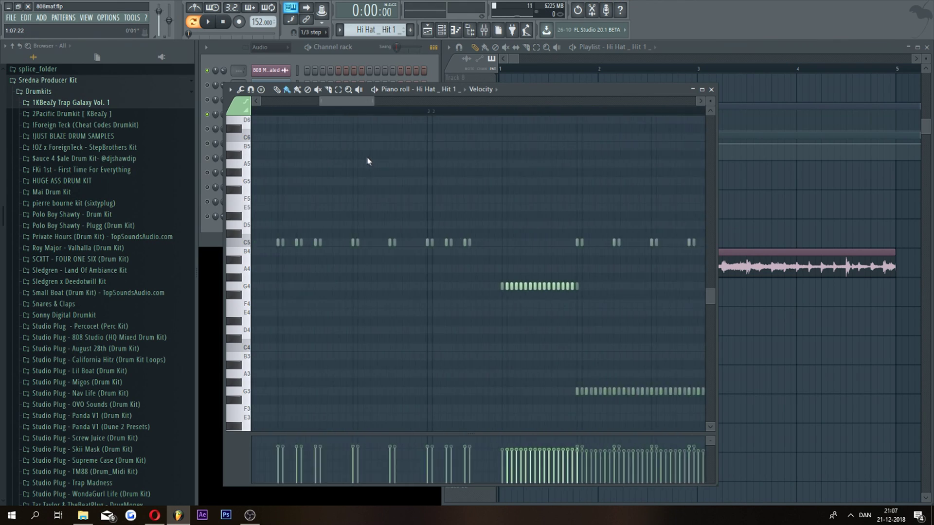
pyautogui.scroll(3, 375, 167)
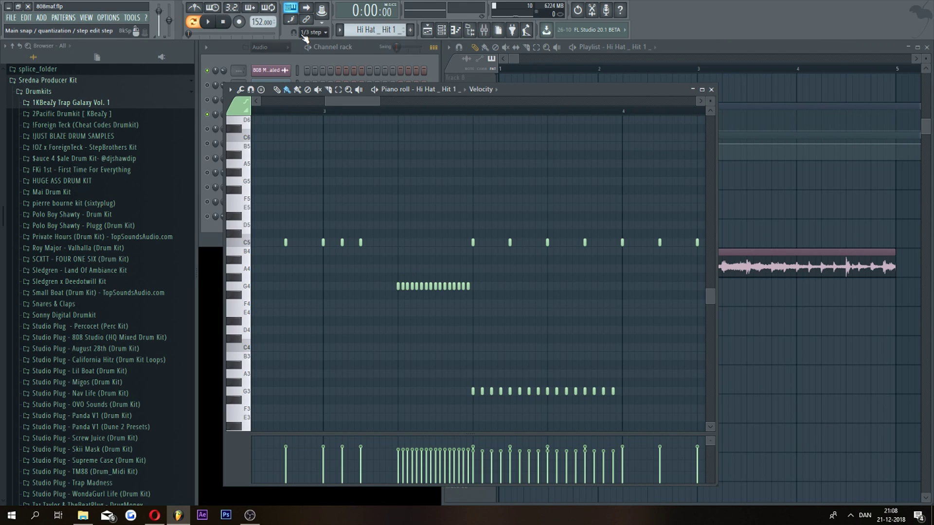
pyautogui.click(311, 32)
pyautogui.click(317, 85)
pyautogui.moveTo(324, 101); pyautogui.dragTo(343, 103)
pyautogui.moveTo(355, 104); pyautogui.dragTo(348, 106)
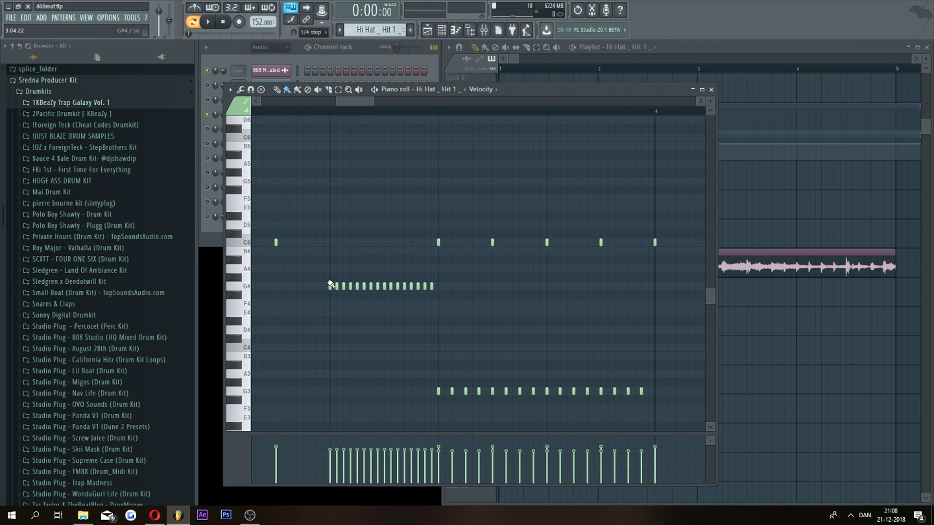
pyautogui.moveTo(335, 300); pyautogui.dragTo(441, 303)
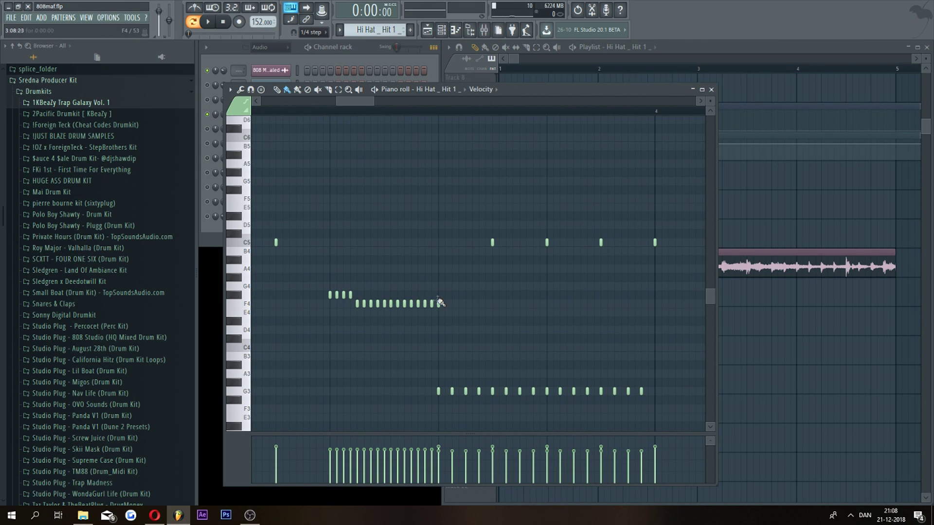
pyautogui.click(578, 9)
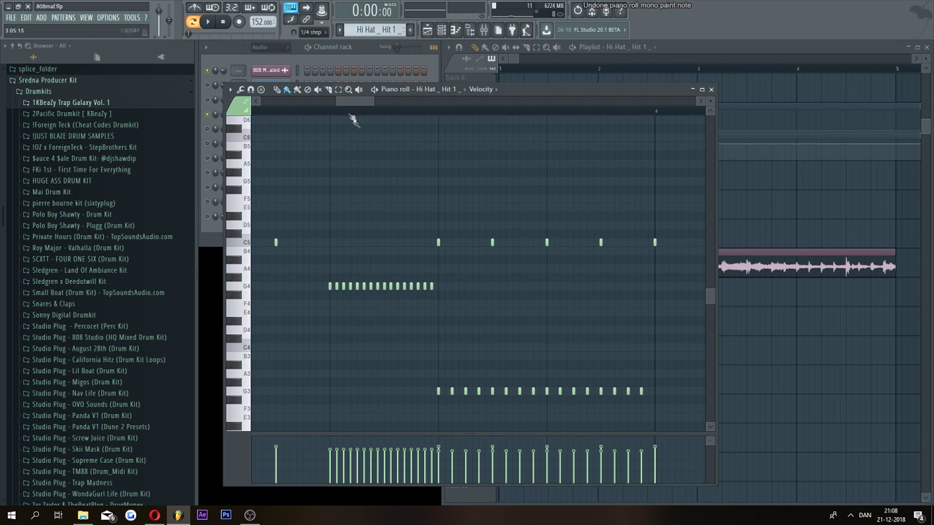
# Audition the G3 pitch and try to repaint the G3 hi-hat roll in bar 3 with the snap at 1/2 step
pyautogui.moveTo(353, 104); pyautogui.dragTo(360, 116)
pyautogui.scroll(-2, 396, 295)
pyautogui.scroll(-3, 396, 296)
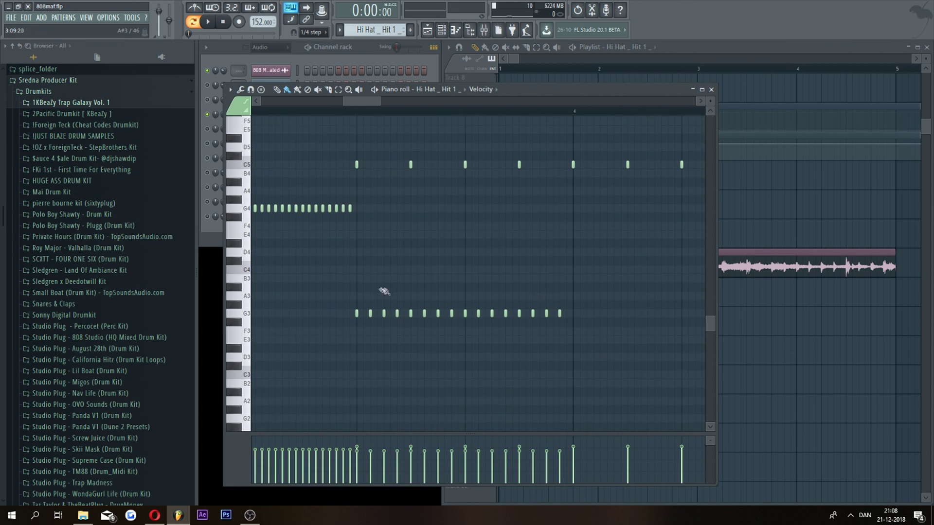
pyautogui.click(243, 316)
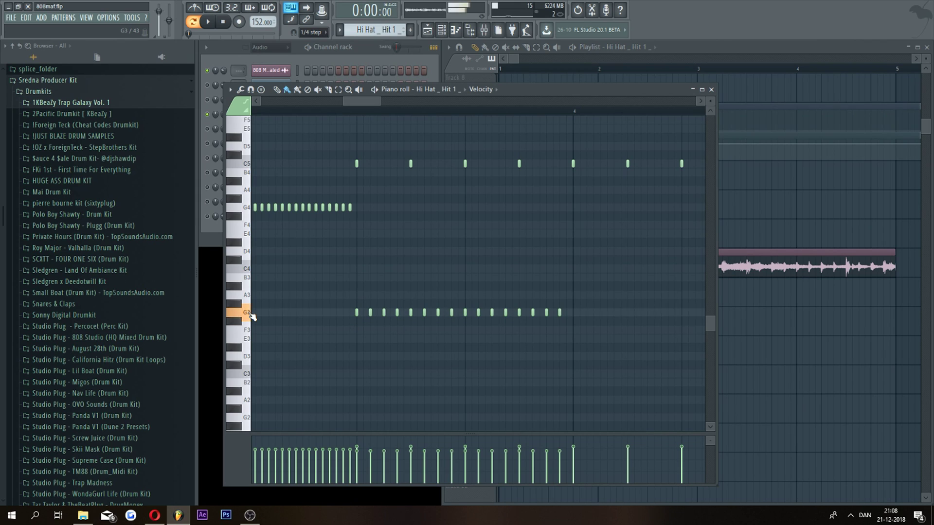
pyautogui.click(312, 32)
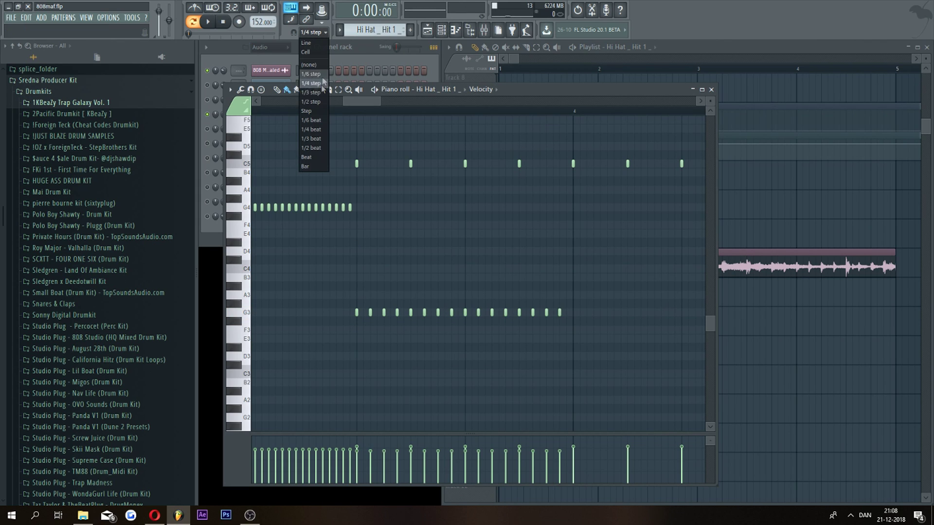
pyautogui.click(311, 102)
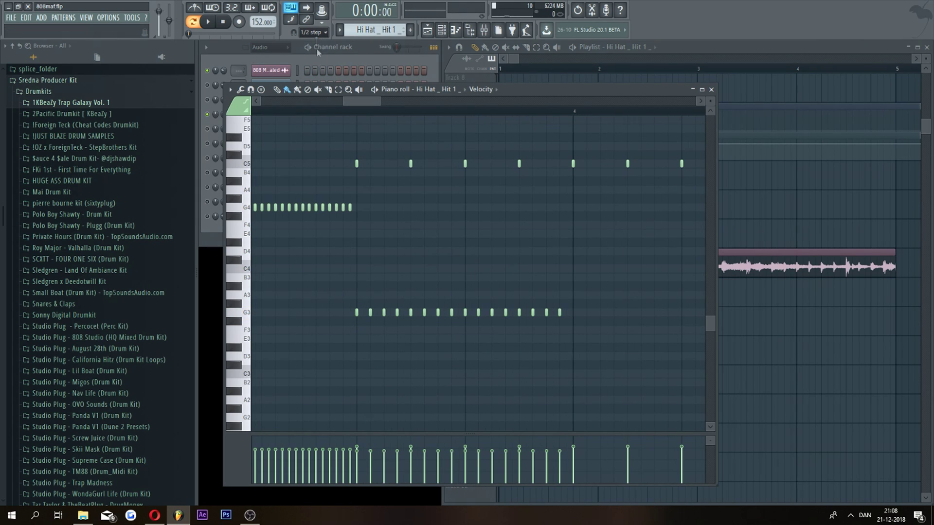
pyautogui.moveTo(361, 321); pyautogui.dragTo(558, 328)
pyautogui.hotkey('ctrl', 'z')
# Set the snap to 1/3 step and examine the short G4 hi-hat roll at the end of bar 4
pyautogui.moveTo(349, 109); pyautogui.dragTo(399, 119)
pyautogui.scroll(3, 528, 341)
pyautogui.scroll(-1, 482, 253)
pyautogui.scroll(-1, 480, 249)
pyautogui.click(302, 30)
pyautogui.click(320, 96)
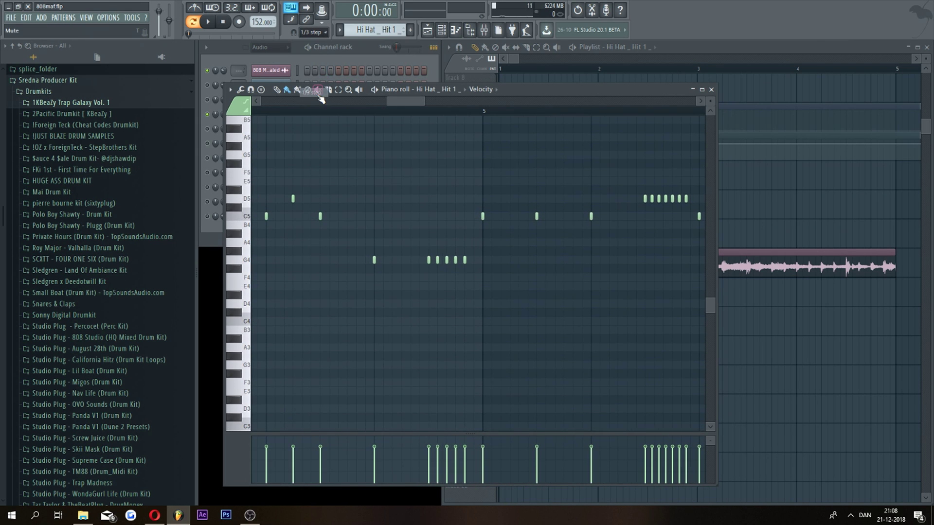
# Set the snap to 1/4 step and examine the D5 hi-hat roll in bar 5
pyautogui.moveTo(404, 102); pyautogui.dragTo(425, 103)
pyautogui.click(314, 32)
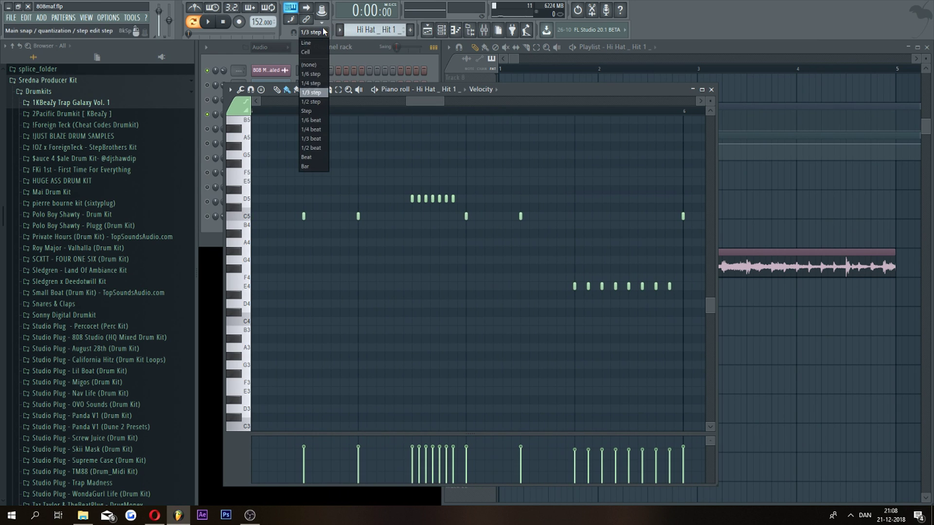
pyautogui.click(319, 88)
pyautogui.scroll(3, 449, 210)
pyautogui.scroll(2, 448, 210)
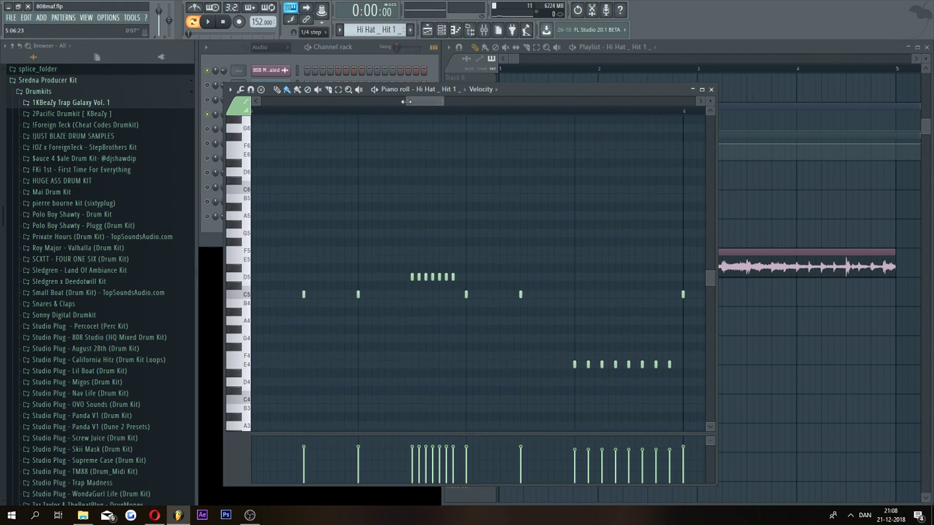
# Try to repaint the E4 hi-hat roll at the end of bar 5 on F#4 with the snap at 1/2 step
pyautogui.keyDown('ctrl'); pyautogui.scroll(-2, 485, 287); pyautogui.keyUp('ctrl')
pyautogui.moveTo(414, 101); pyautogui.dragTo(444, 130)
pyautogui.scroll(-3, 458, 364)
pyautogui.scroll(-3, 457, 364)
pyautogui.click(314, 32)
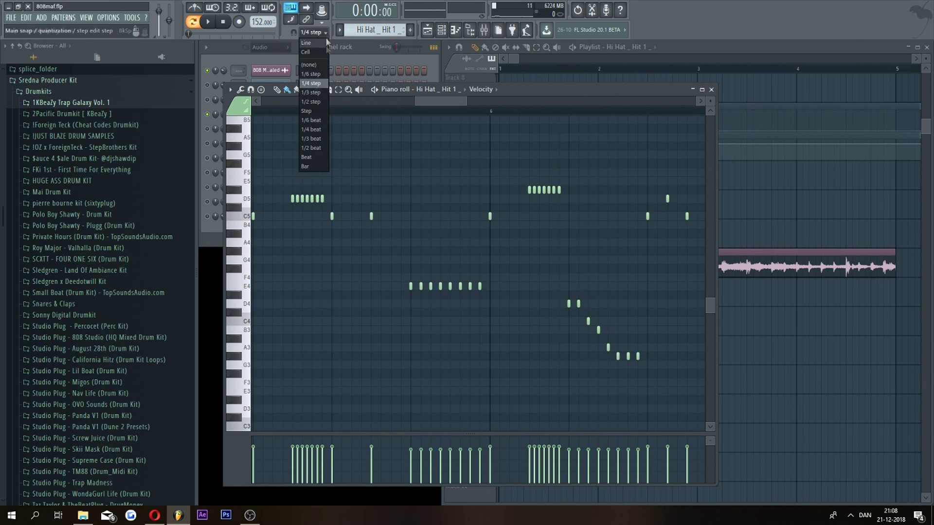
pyautogui.click(320, 102)
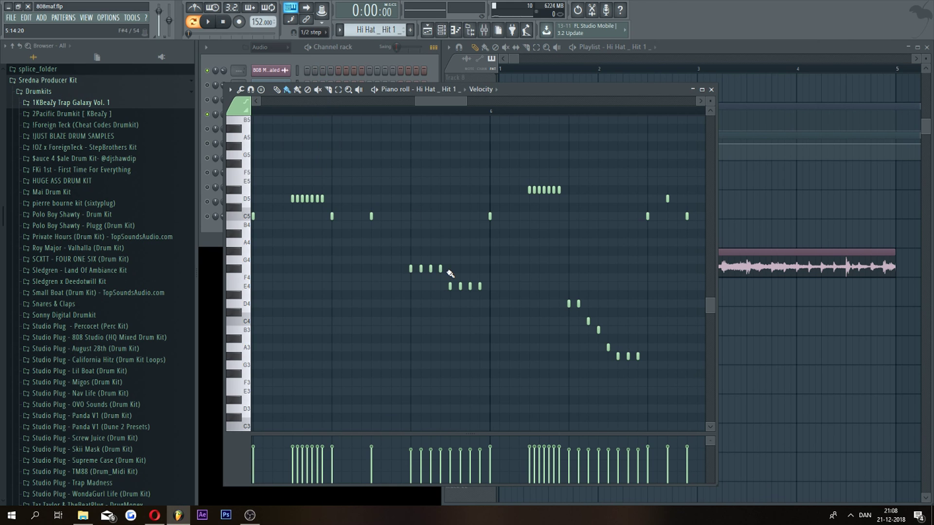
pyautogui.hscroll(4, 448, 219)
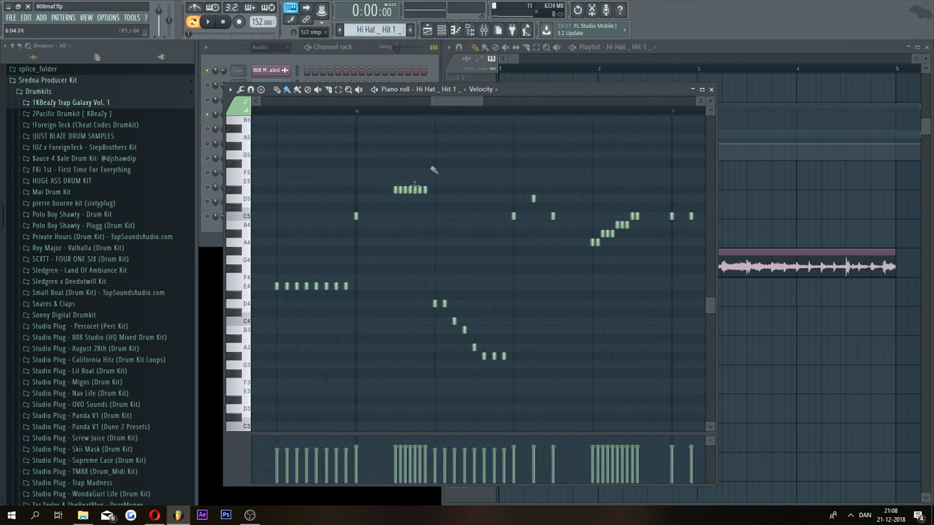
# Try to paint a C5 hi-hat roll early in bar 6 with the snap at 1/3 step
pyautogui.click(314, 32)
pyautogui.click(317, 93)
pyautogui.moveTo(383, 216); pyautogui.dragTo(391, 215)
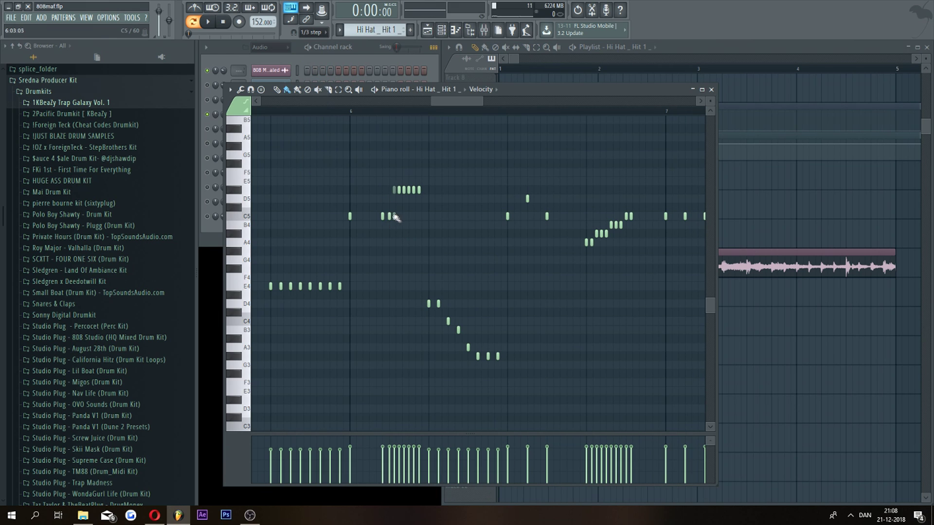
pyautogui.hotkey('ctrl', 'z')
# Examine the remaining hi-hat notes through bar 8 and review the whole pattern back to its first bars
pyautogui.moveTo(448, 102); pyautogui.dragTo(457, 102)
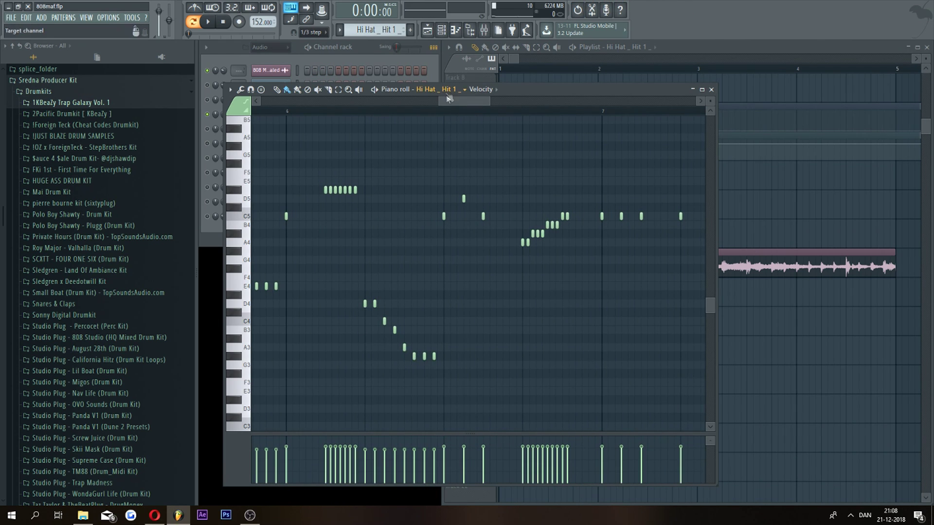
pyautogui.hscroll(3, 451, 254)
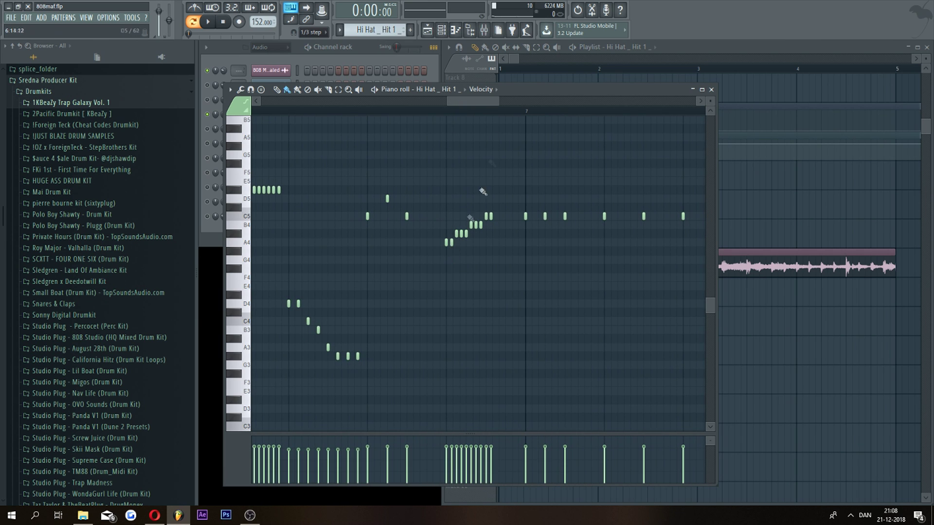
pyautogui.hscroll(15, 469, 218)
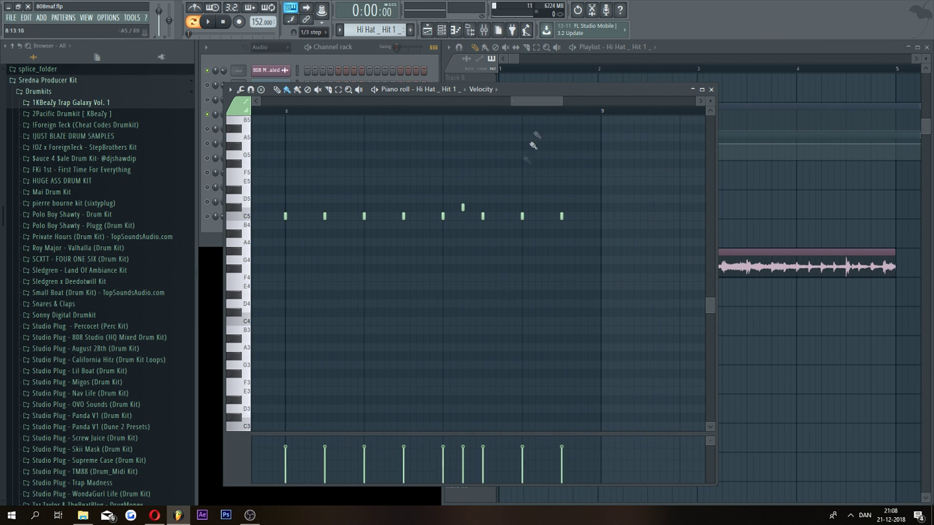
pyautogui.moveTo(513, 101); pyautogui.dragTo(390, 130)
pyautogui.moveTo(477, 102); pyautogui.dragTo(344, 109)
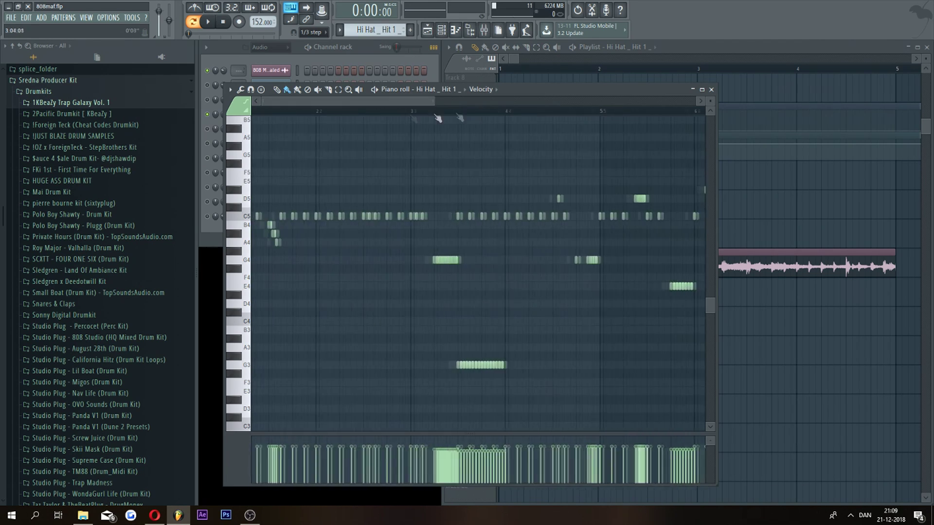
pyautogui.moveTo(433, 100); pyautogui.dragTo(392, 108)
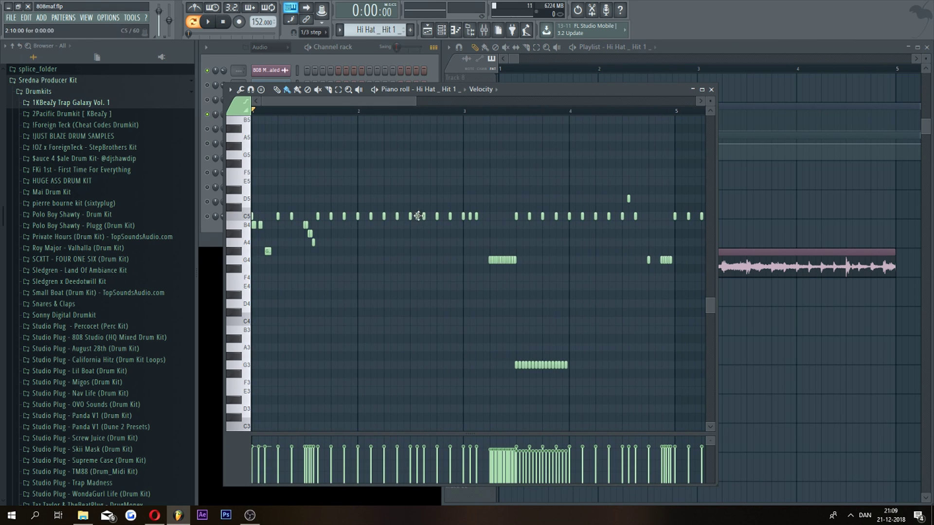
pyautogui.moveTo(410, 96); pyautogui.dragTo(341, 102)
# Set the snap to Cell and close the Hi Hat piano roll
pyautogui.click(317, 32)
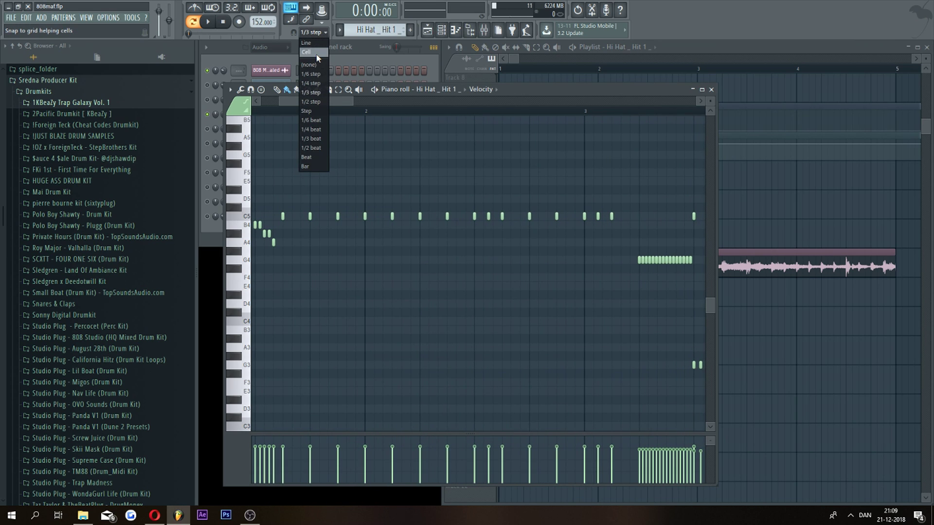
pyautogui.click(306, 52)
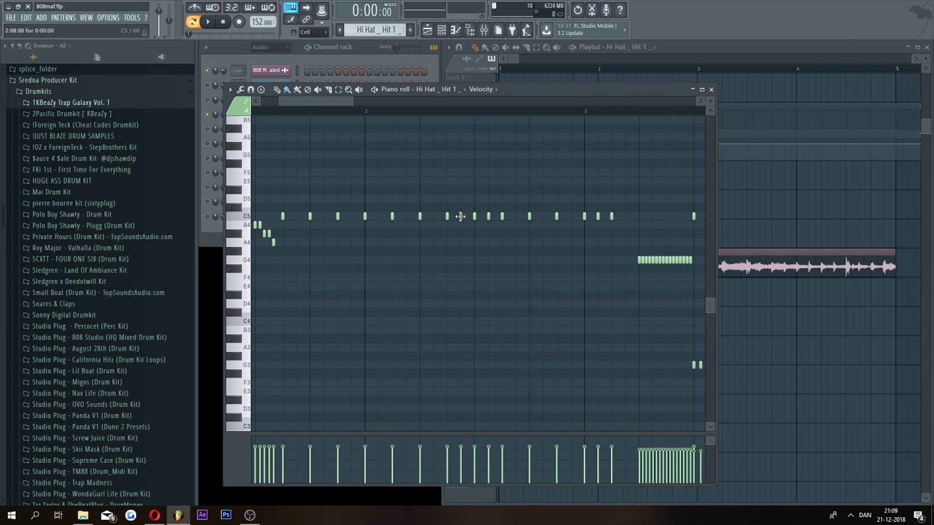
pyautogui.moveTo(348, 100); pyautogui.dragTo(549, 142)
pyautogui.click(711, 89)
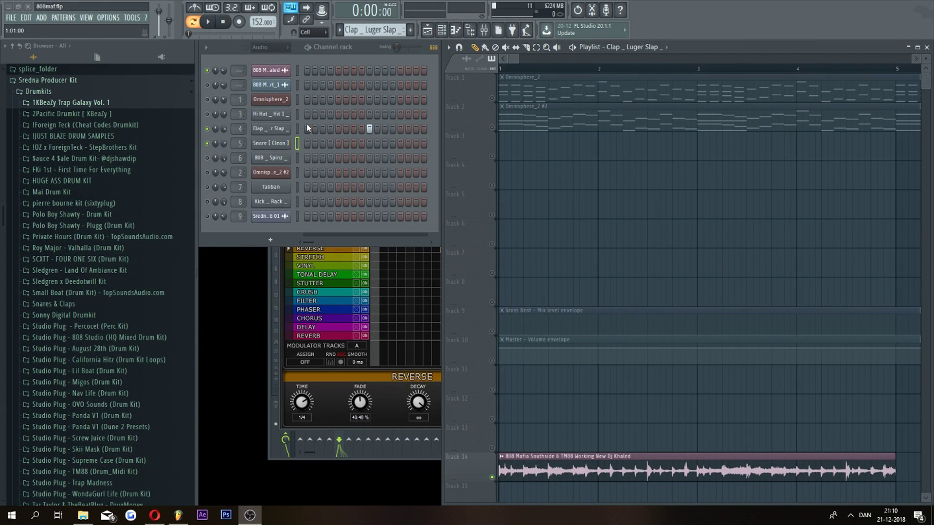
# Open the Clap Luger Slap channel's sample settings, audition the clap, and close the settings
pyautogui.click(271, 128)
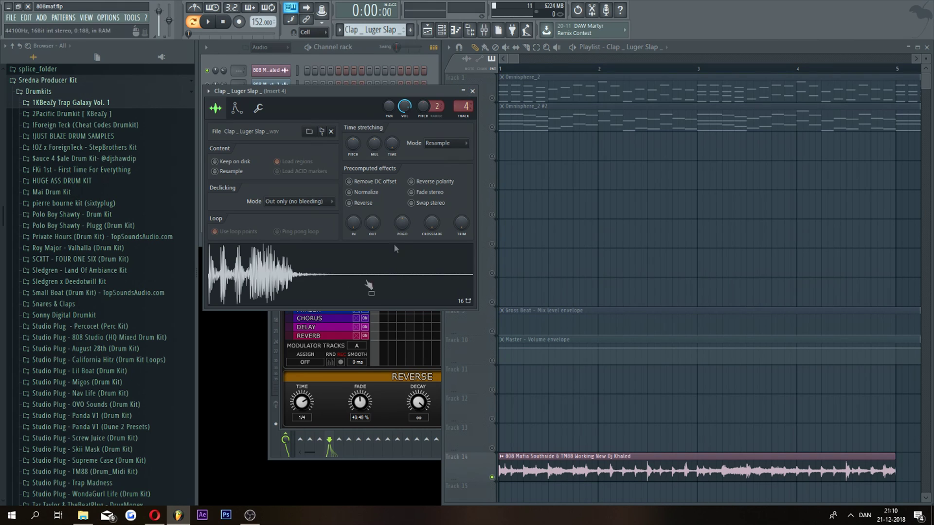
pyautogui.click(327, 277)
pyautogui.click(327, 277)
pyautogui.moveTo(339, 101); pyautogui.dragTo(338, 261)
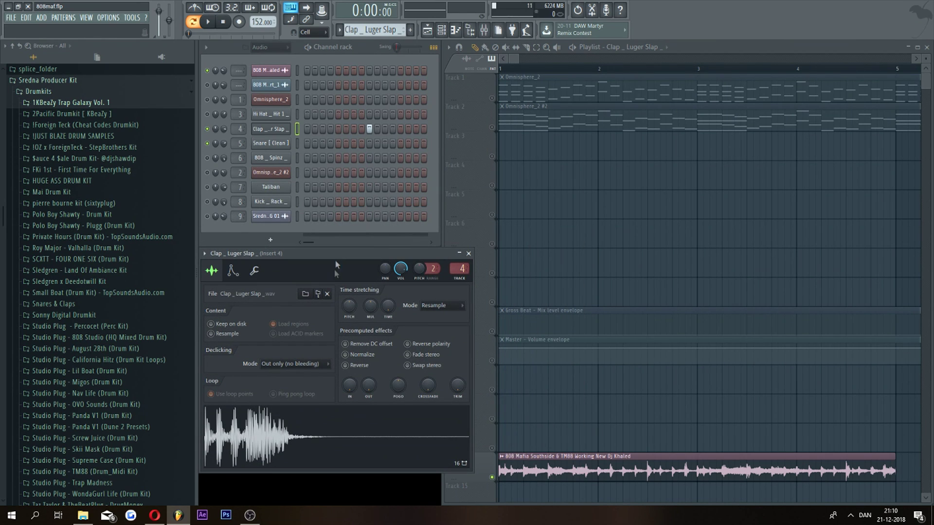
pyautogui.click(468, 254)
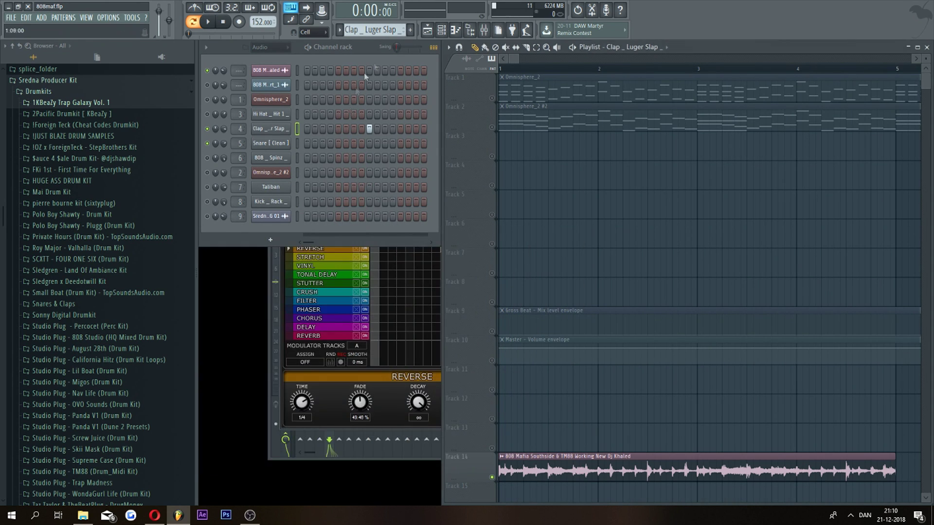
# Open the Snare [ Clean ] channel's sample settings to inspect its sample, and close them
pyautogui.scroll(-1, 372, 32)
pyautogui.click(270, 143)
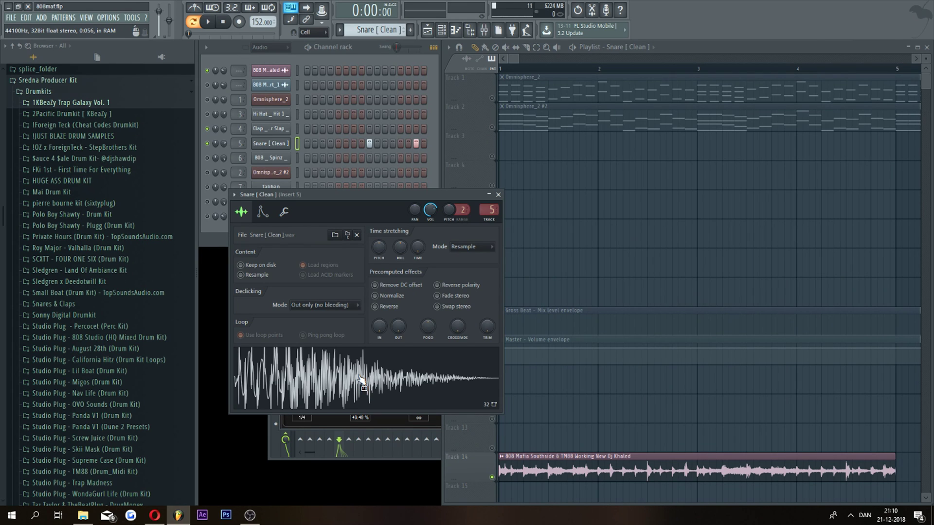
pyautogui.click(499, 195)
# Examine the Clap pattern across its bars in the piano roll and bring up the Snare [ Clean ] pattern
pyautogui.scroll(1, 374, 30)
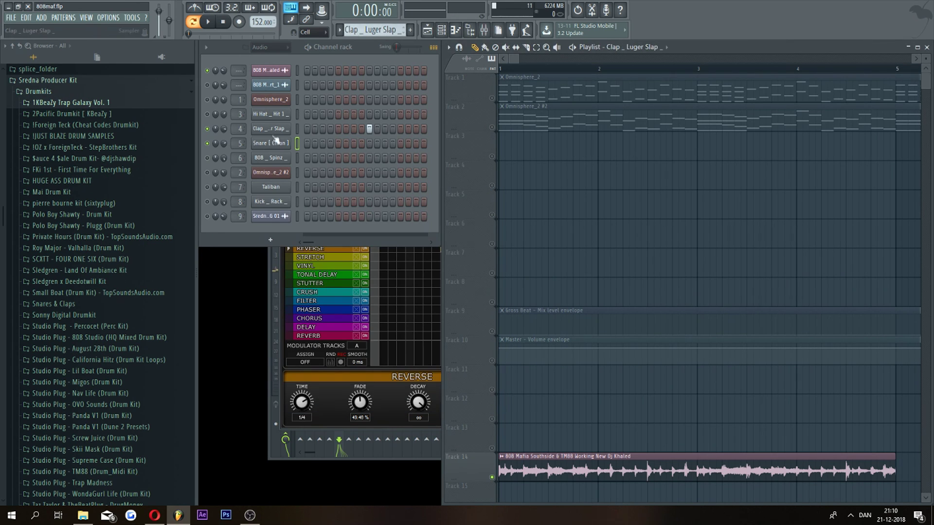
pyautogui.rightClick(275, 130)
pyautogui.click(304, 131)
pyautogui.moveTo(336, 102); pyautogui.dragTo(652, 203)
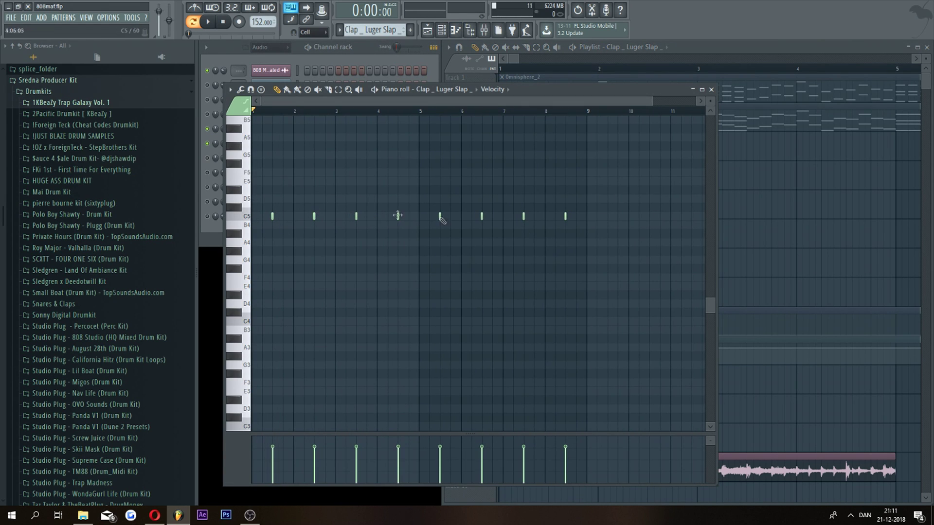
pyautogui.click(711, 90)
pyautogui.scroll(-1, 373, 30)
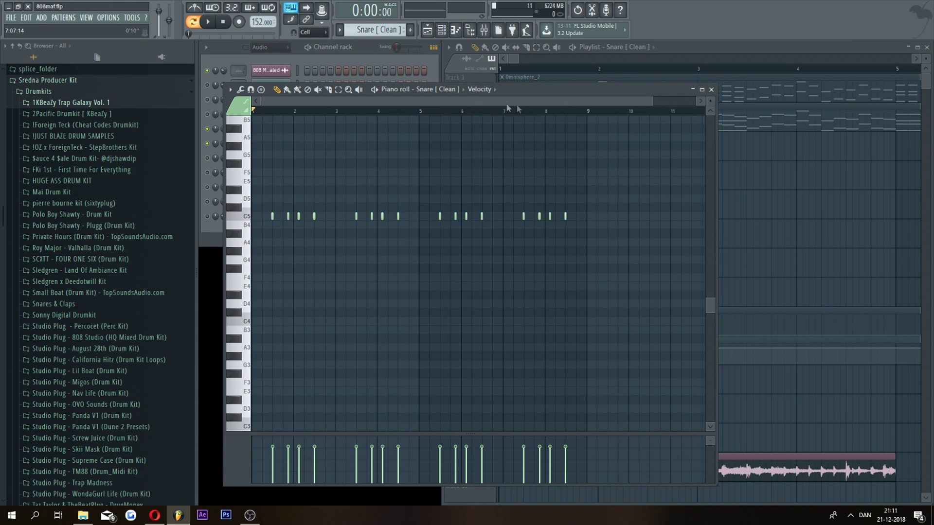
# Play the opening bars of the Snare [ Clean ] pattern in the piano roll, stop playback, and close the piano roll
pyautogui.moveTo(653, 101); pyautogui.dragTo(397, 118)
pyautogui.press('space')
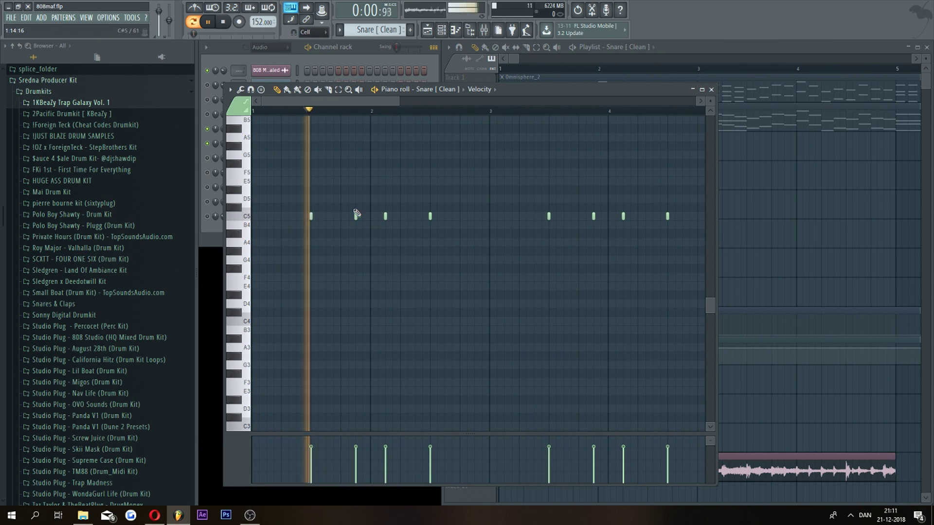
pyautogui.press('space')
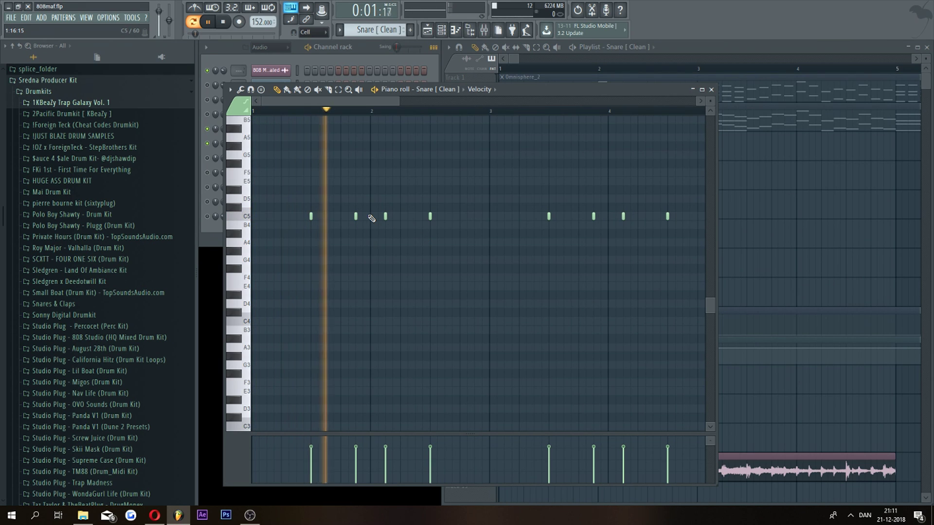
pyautogui.press('space')
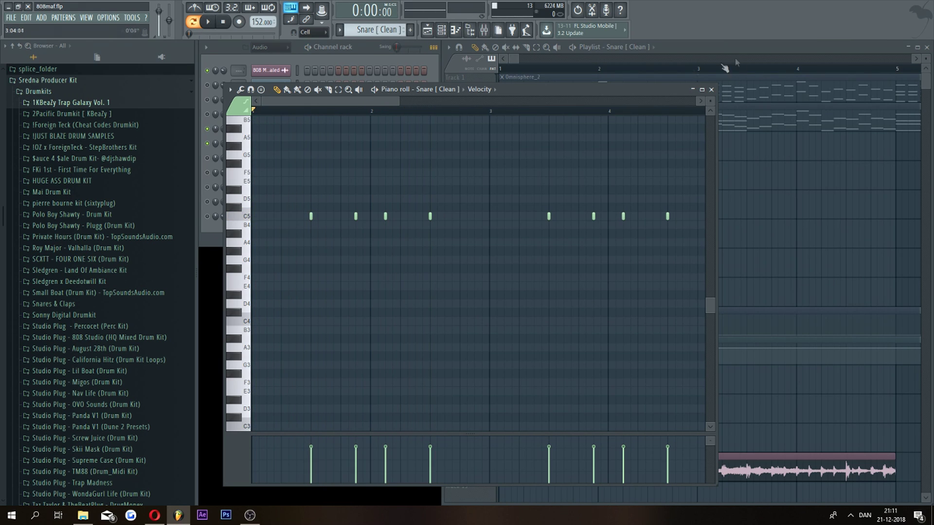
pyautogui.click(711, 89)
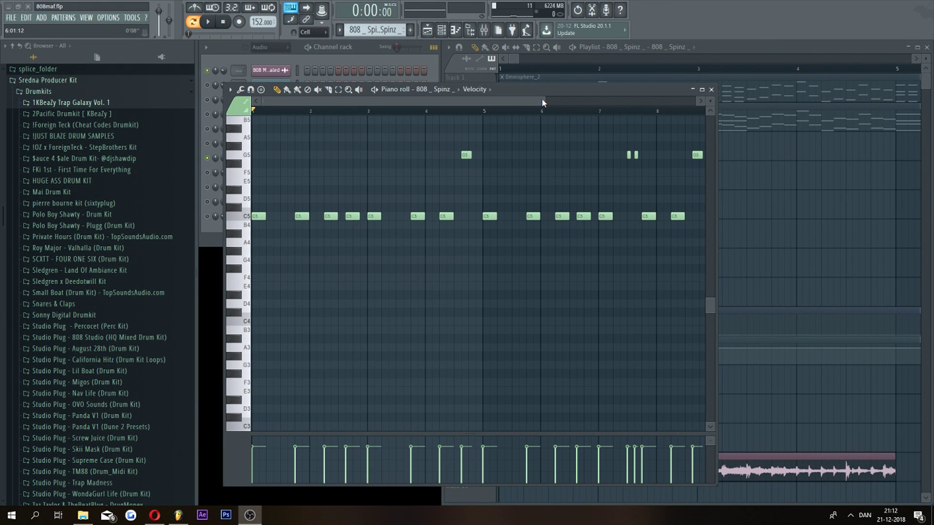
# Delete the first C5 note of the 808 _ Spinz pattern and redraw it at the start of bar 1
pyautogui.moveTo(544, 102); pyautogui.dragTo(395, 148)
pyautogui.scroll(3, 400, 291)
pyautogui.scroll(1, 398, 292)
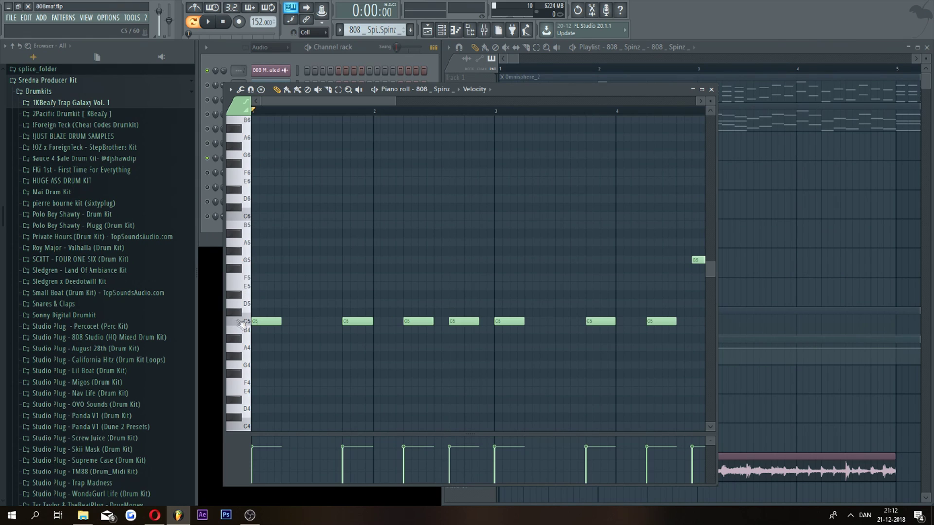
pyautogui.moveTo(328, 100); pyautogui.dragTo(315, 125)
pyautogui.scroll(-3, 266, 287)
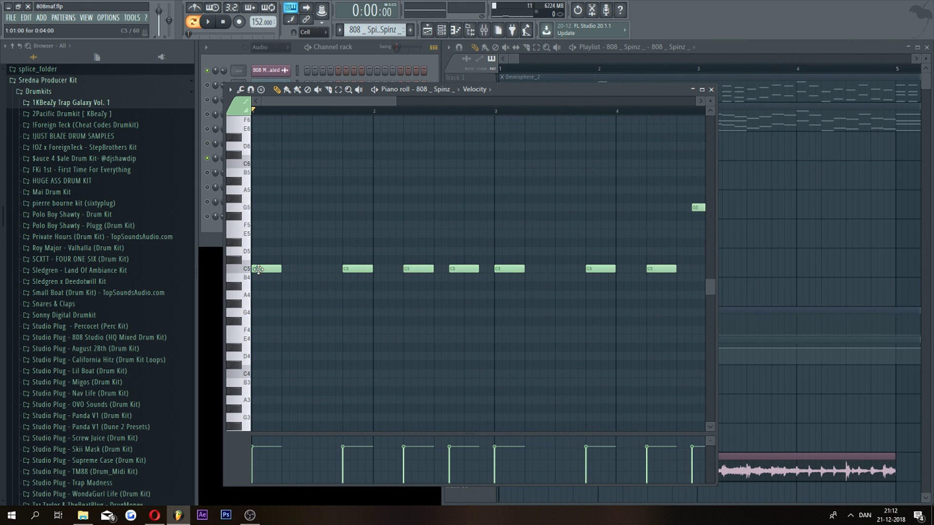
pyautogui.rightClick(274, 270)
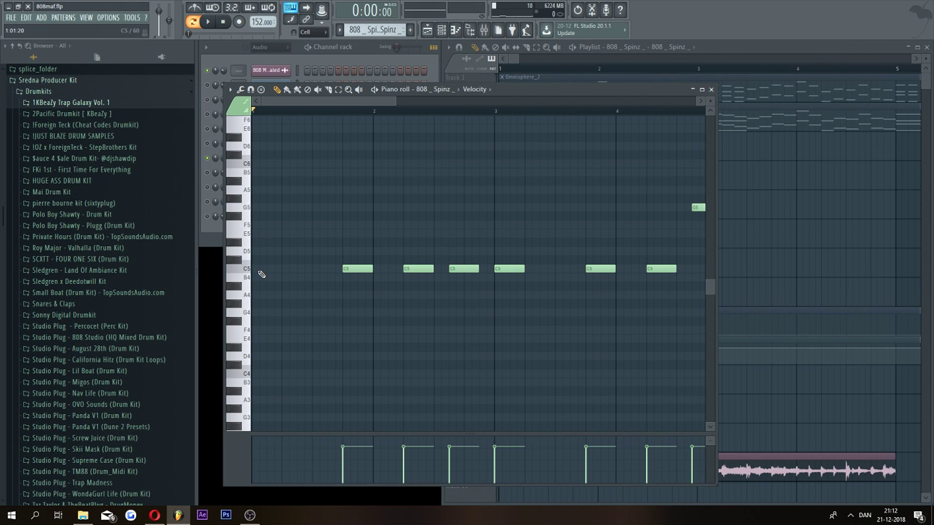
pyautogui.click(257, 270)
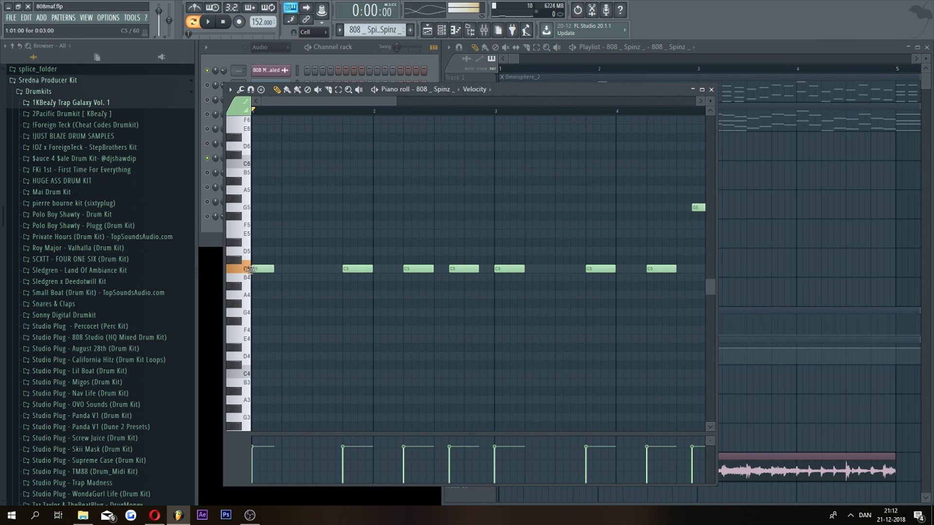
pyautogui.moveTo(367, 103); pyautogui.dragTo(253, 285)
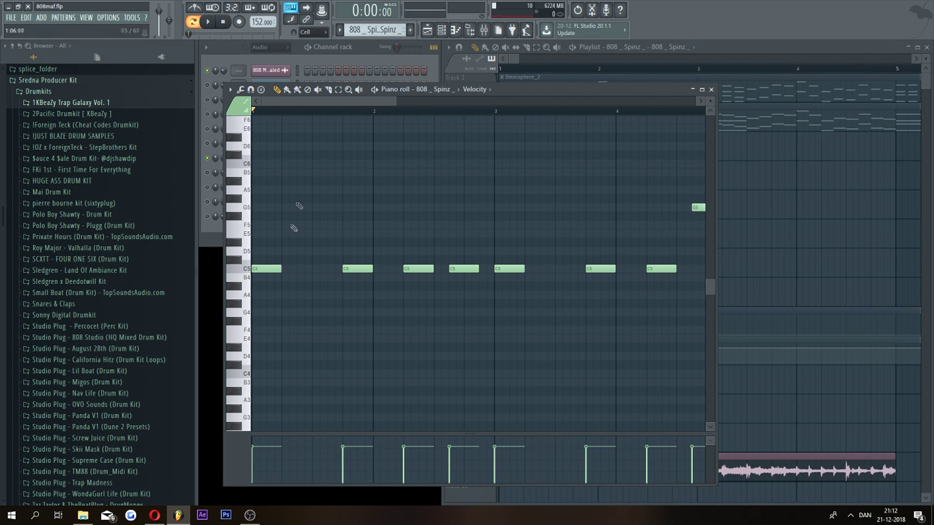
# Examine the C5 and G5 notes across bars 4 to 8 of the 808 _ Spinz pattern
pyautogui.moveTo(298, 104)
pyautogui.mouseDown()
pyautogui.moveTo(302, 125)
pyautogui.moveTo(285, 136)
pyautogui.moveTo(391, 183)
pyautogui.mouseUp()
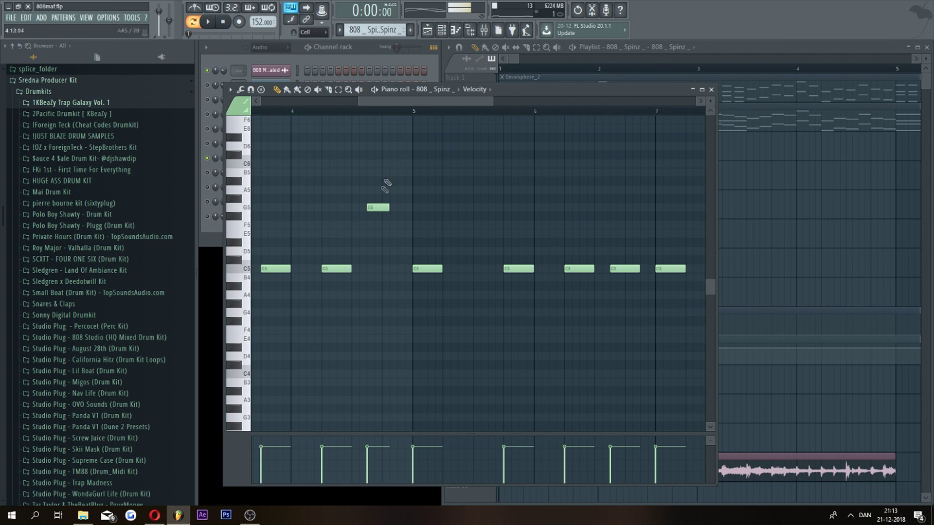
pyautogui.moveTo(412, 100); pyautogui.dragTo(508, 135)
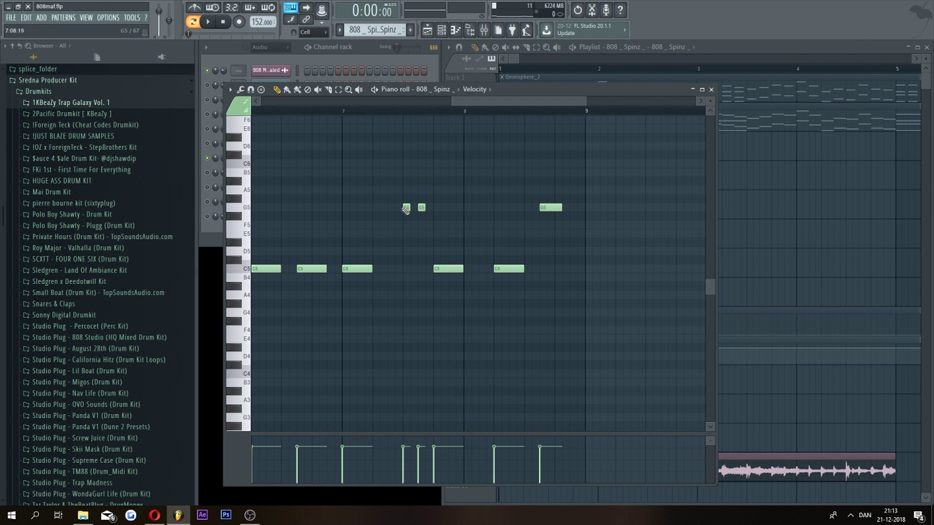
pyautogui.click(421, 207)
pyautogui.click(448, 270)
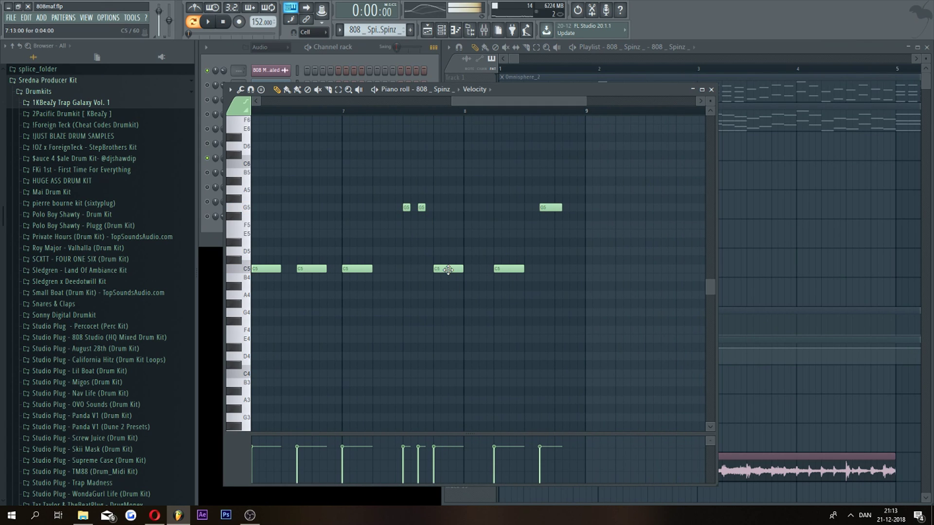
pyautogui.moveTo(474, 104); pyautogui.dragTo(505, 103)
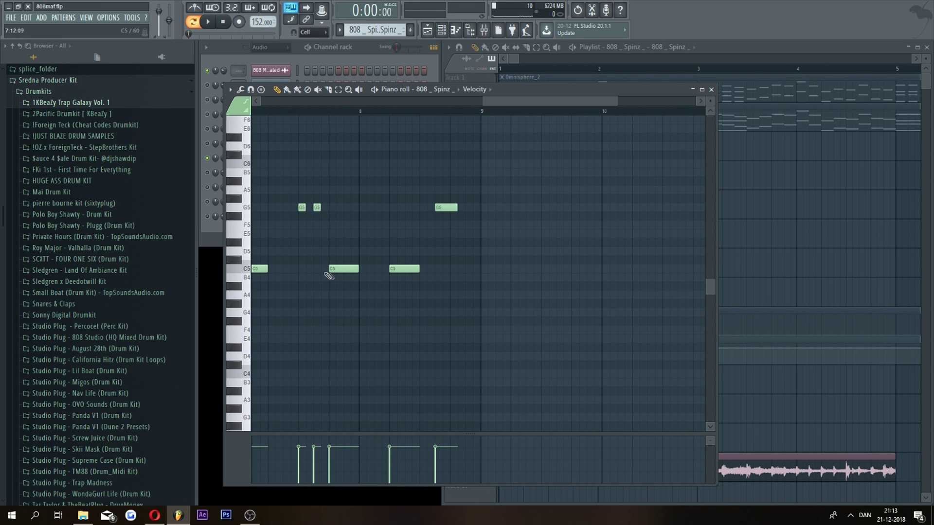
# Play the whole 808 _ Spinz pattern in the piano roll and stop playback
pyautogui.click(480, 101)
pyautogui.moveTo(413, 101); pyautogui.dragTo(258, 100)
pyautogui.press('space')
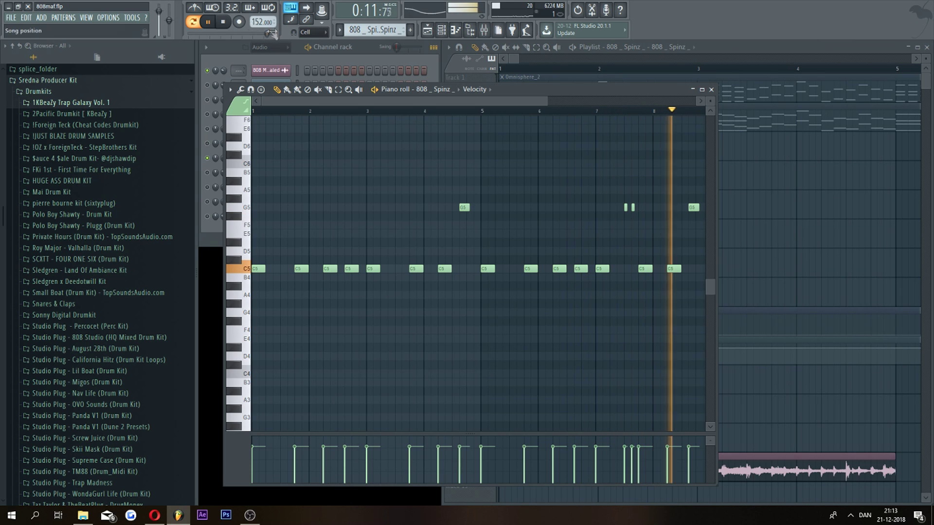
pyautogui.click(225, 21)
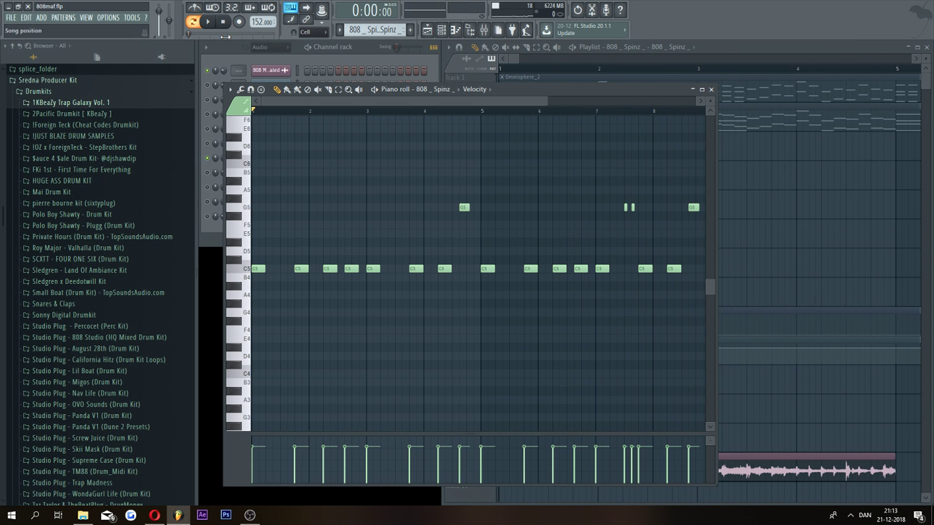
# Inspect the 808 _ Spinz channel's sample settings and check its Cut itself option
pyautogui.click(215, 240)
pyautogui.click(281, 163)
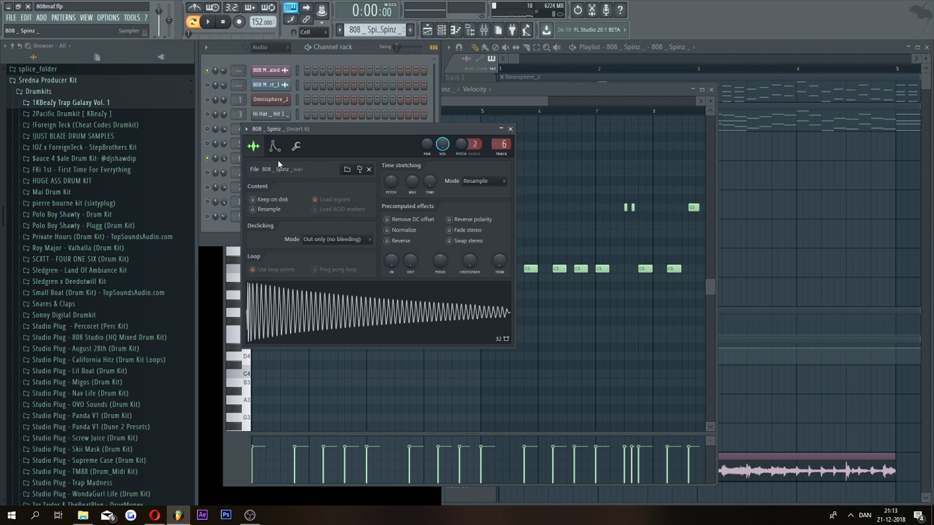
pyautogui.moveTo(292, 138); pyautogui.dragTo(328, 193)
pyautogui.click(546, 185)
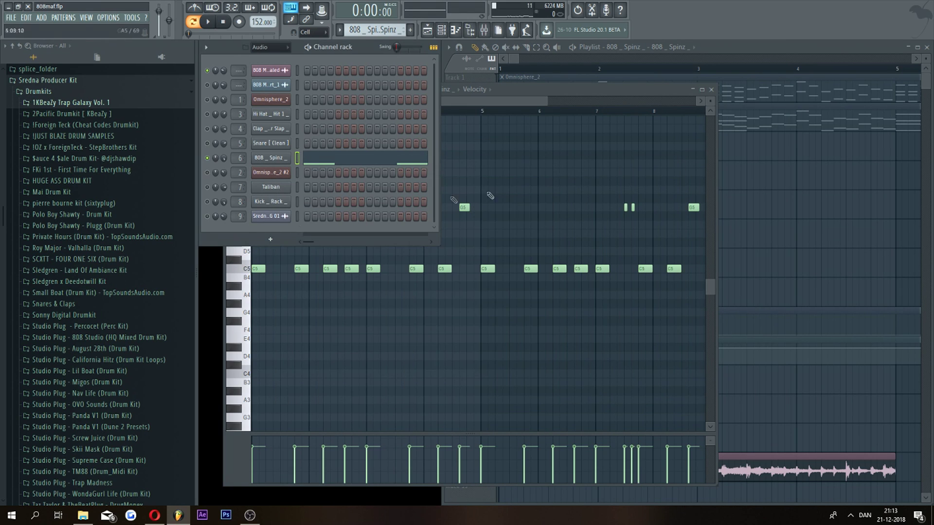
pyautogui.rightClick(262, 161)
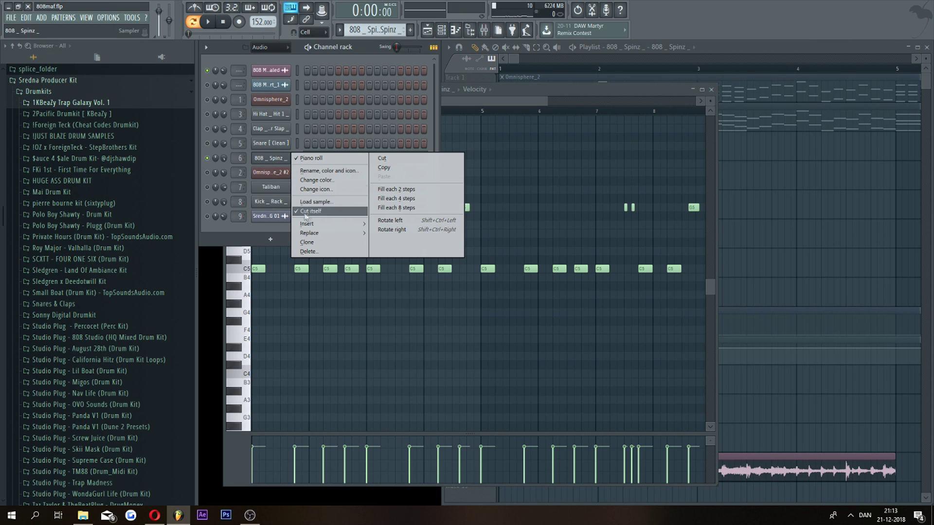
pyautogui.click(238, 230)
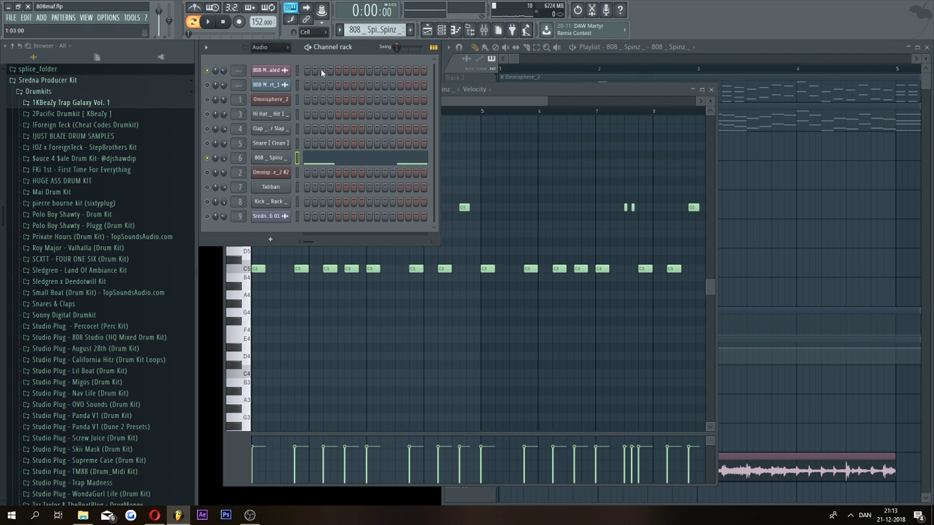
# Open the Taliban pattern in the piano roll and unmute the Taliban channel
pyautogui.moveTo(368, 30); pyautogui.dragTo(368, 45)
pyautogui.rightClick(273, 188)
pyautogui.click(302, 189)
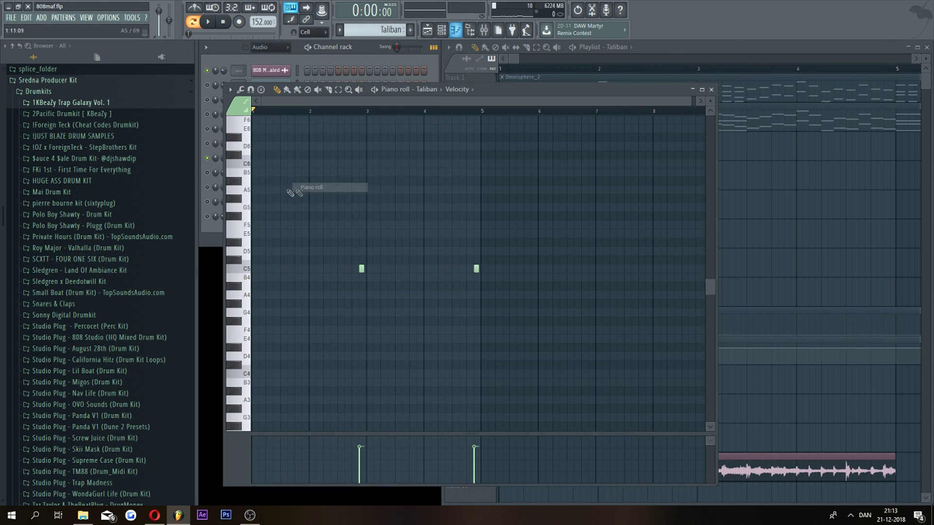
pyautogui.click(210, 189)
# Play the Taliban pattern around its first hit, examine its note placement, and close the piano roll
pyautogui.click(464, 102)
pyautogui.press('space')
pyautogui.click(348, 111)
pyautogui.press('space')
pyautogui.moveTo(371, 103); pyautogui.dragTo(298, 111)
pyautogui.moveTo(692, 101); pyautogui.dragTo(547, 104)
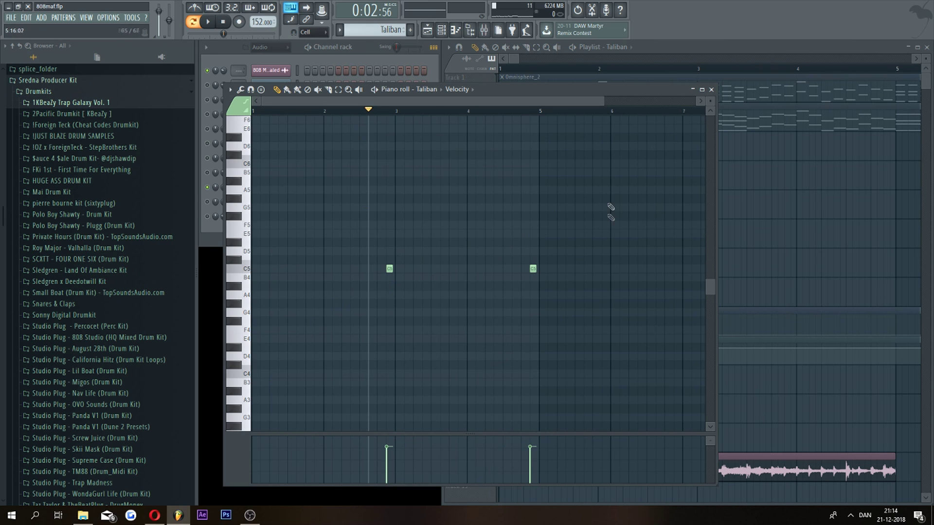
pyautogui.click(712, 89)
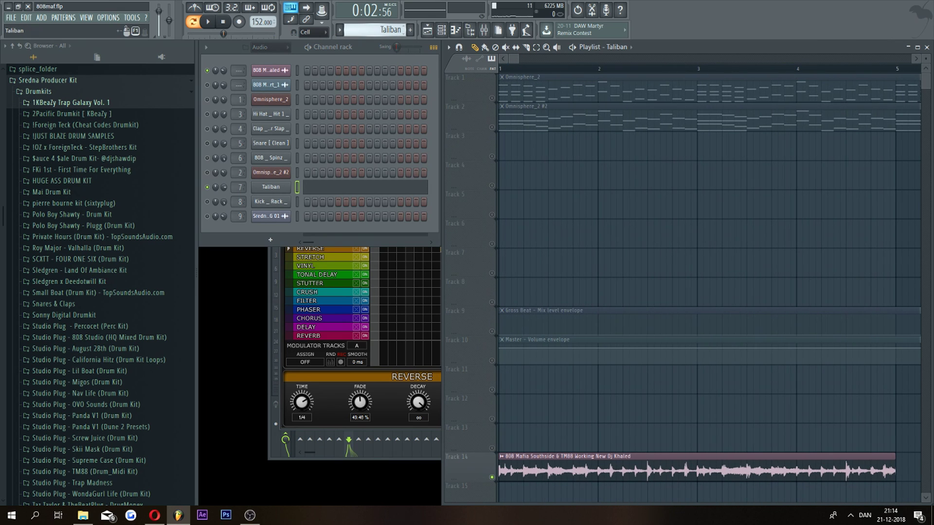
# Unmute the Kick _ Rack _ channel, select the 808 _ Spinz and Kick _ Rack pattern, and open the kick's piano roll
pyautogui.scroll(-1, 385, 31)
pyautogui.click(207, 201)
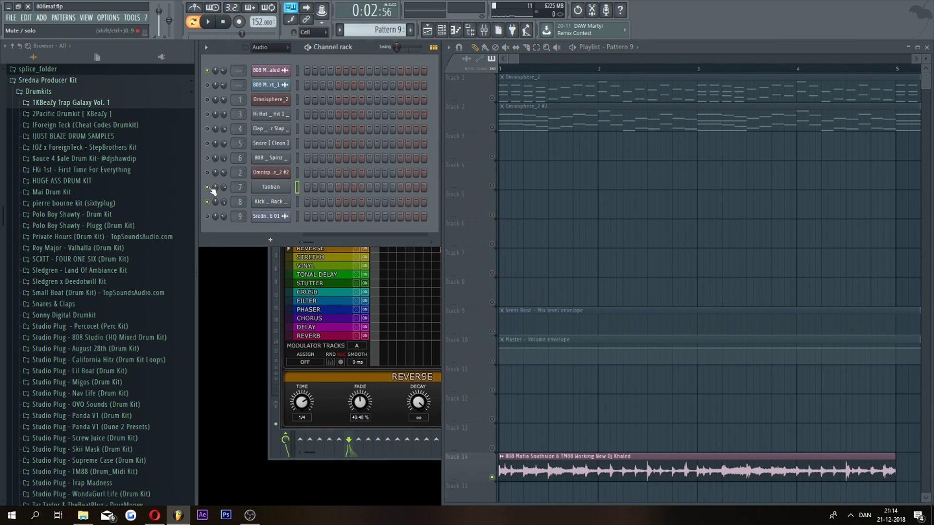
pyautogui.scroll(3, 387, 30)
pyautogui.rightClick(287, 202)
pyautogui.click(311, 202)
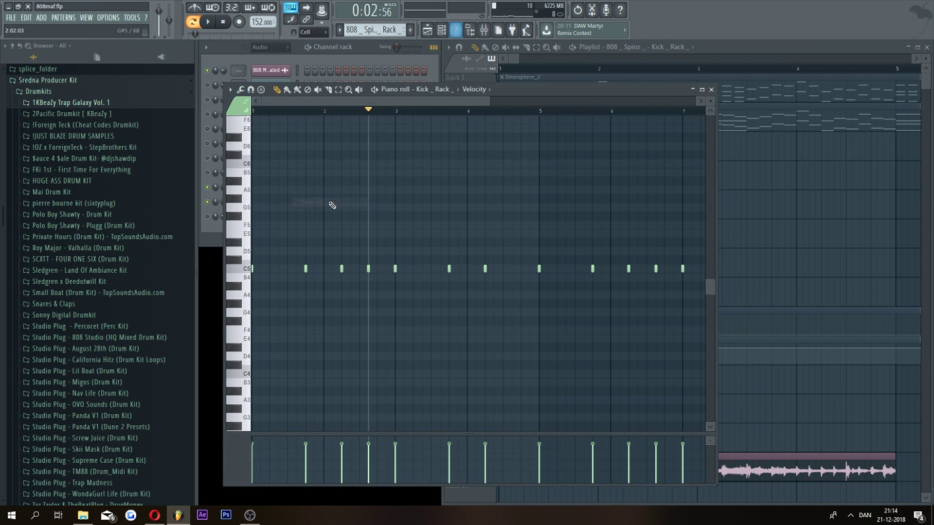
pyautogui.click(711, 90)
pyautogui.rightClick(287, 201)
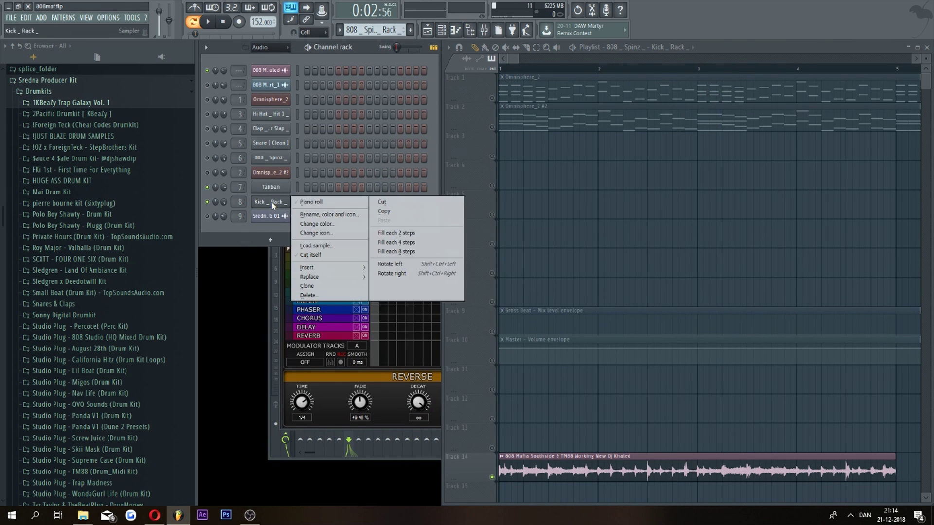
pyautogui.click(311, 202)
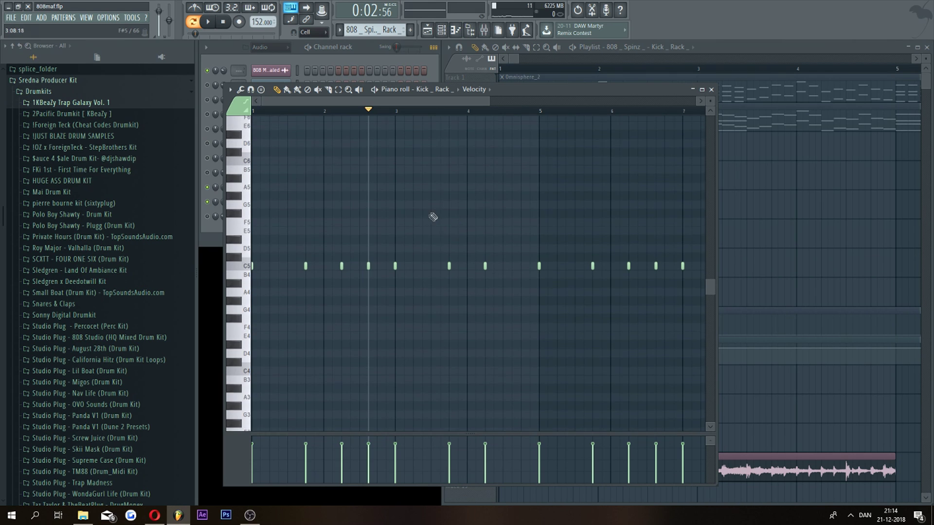
# Examine and audition the full Kick _ Rack _ pattern in the piano roll, and close it
pyautogui.moveTo(489, 101); pyautogui.dragTo(598, 158)
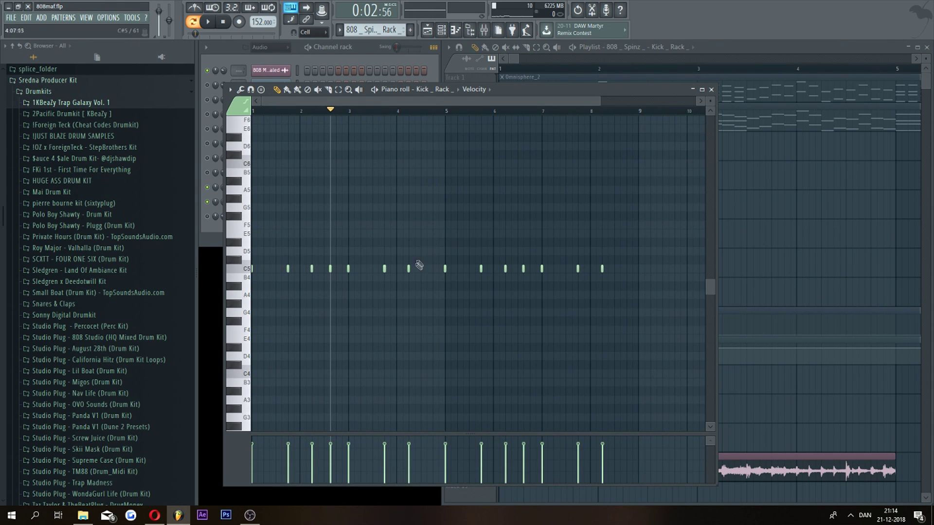
pyautogui.press('space')
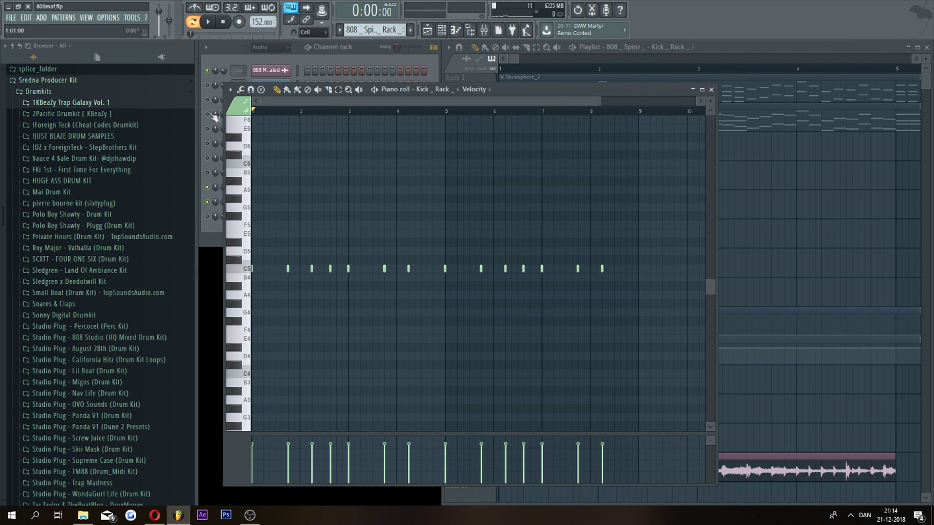
pyautogui.click(711, 90)
# Unmute all channels in the channel rack by toggling solo on the last channel
pyautogui.rightClick(208, 215)
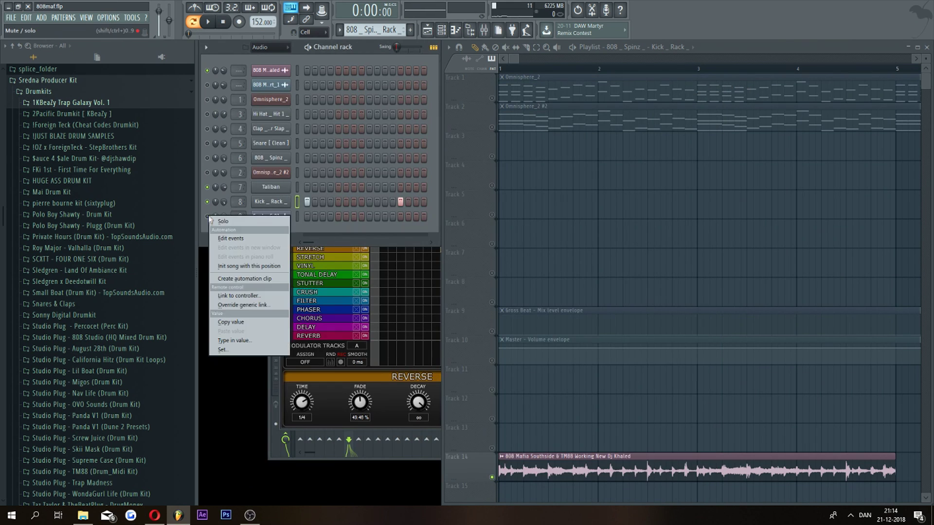
pyautogui.click(218, 222)
pyautogui.rightClick(208, 215)
pyautogui.click(222, 223)
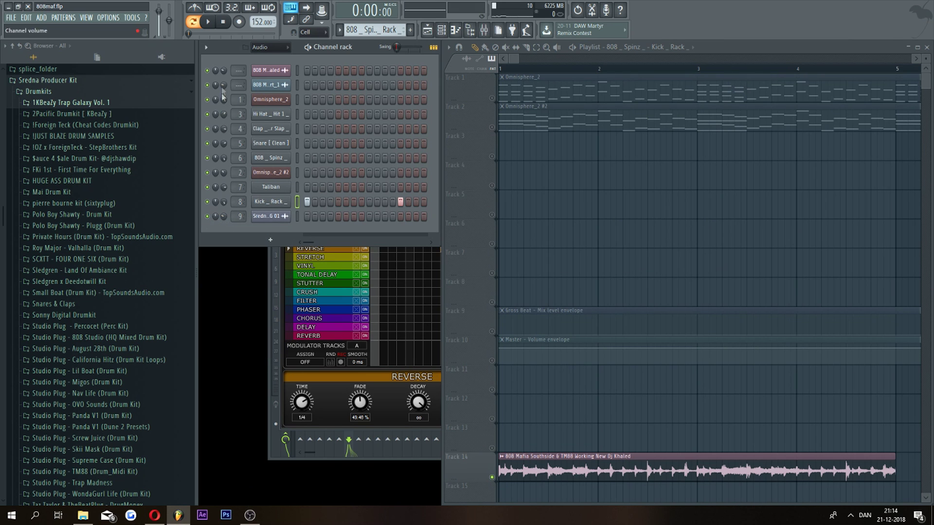
# Show more of the arrangement in the playlist and unmute all its tracks
pyautogui.moveTo(521, 58); pyautogui.dragTo(699, 59)
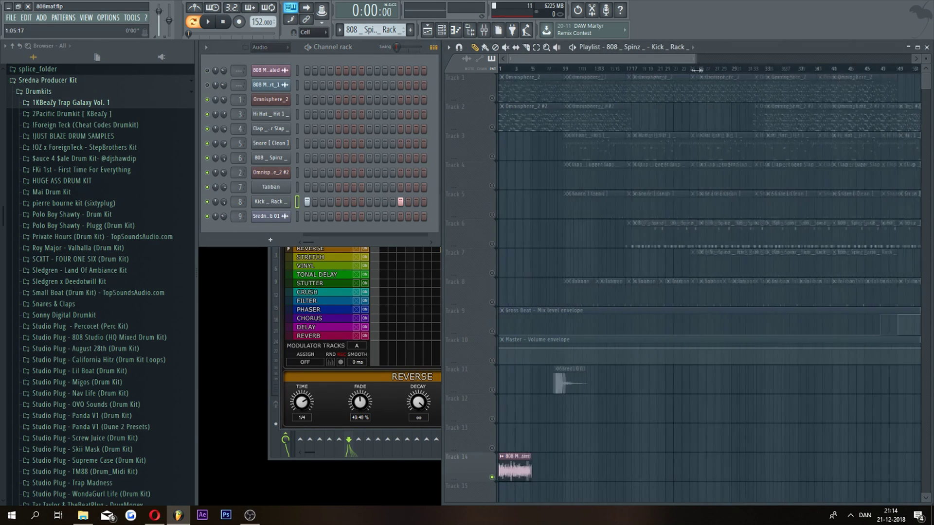
pyautogui.rightClick(492, 98)
pyautogui.rightClick(492, 98)
# Delete the 808 Mafia audio clip on Track 14 and the first Omnisphere_2 #2 clip on Track 2
pyautogui.rightClick(514, 474)
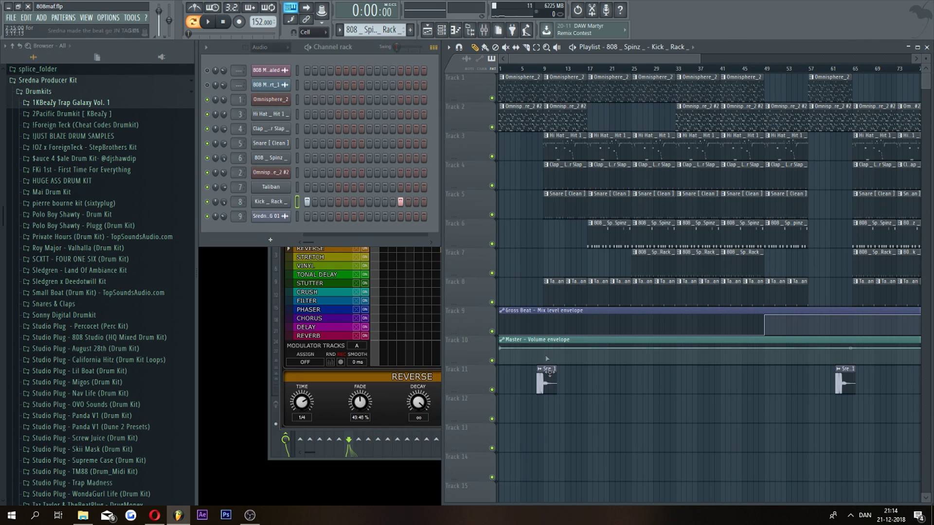
pyautogui.rightClick(526, 125)
pyautogui.click(561, 125)
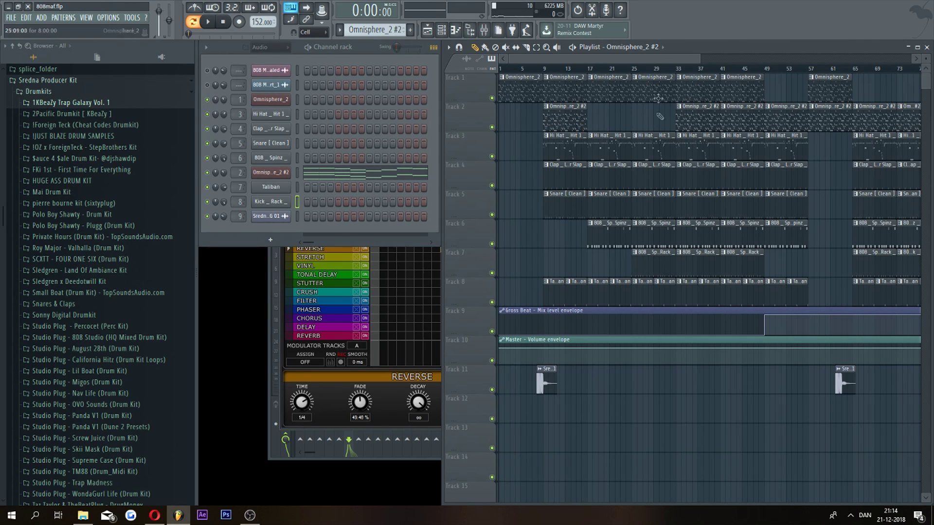
# Show the entire arrangement in the playlist and play the song from the start
pyautogui.moveTo(701, 59); pyautogui.dragTo(890, 59)
pyautogui.press('space')
pyautogui.click(502, 69)
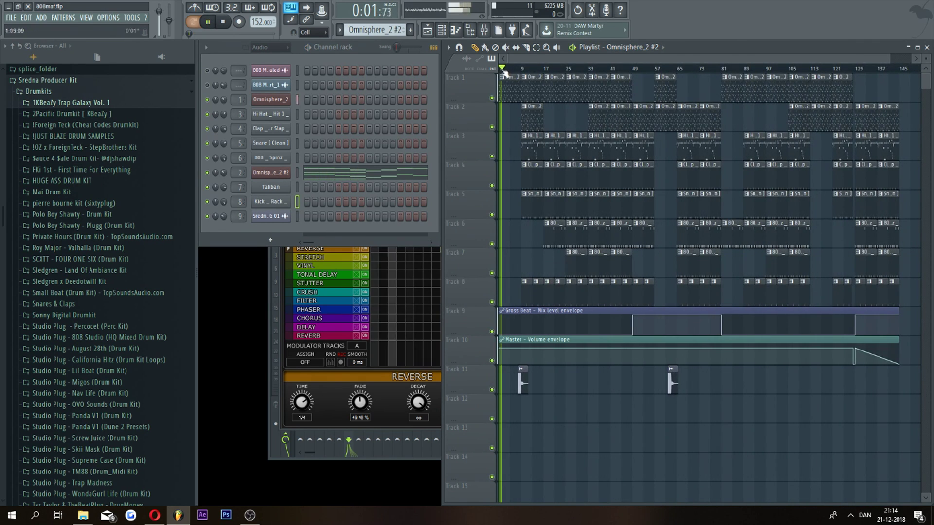
# Bring the mixer to the front and close the Effectrix window covering it
pyautogui.click(280, 296)
pyautogui.click(651, 167)
pyautogui.click(281, 419)
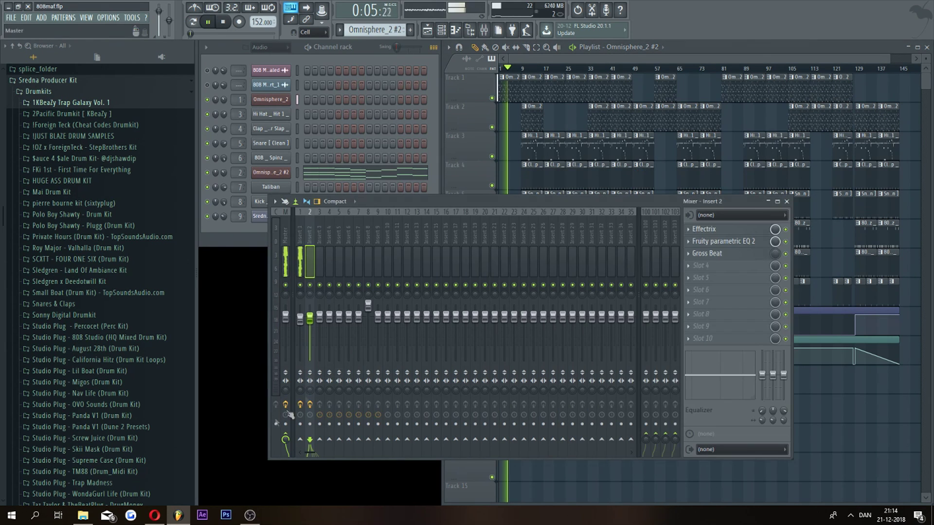
# Close the mixer to uncover the playlist and stop the song playback
pyautogui.click(786, 202)
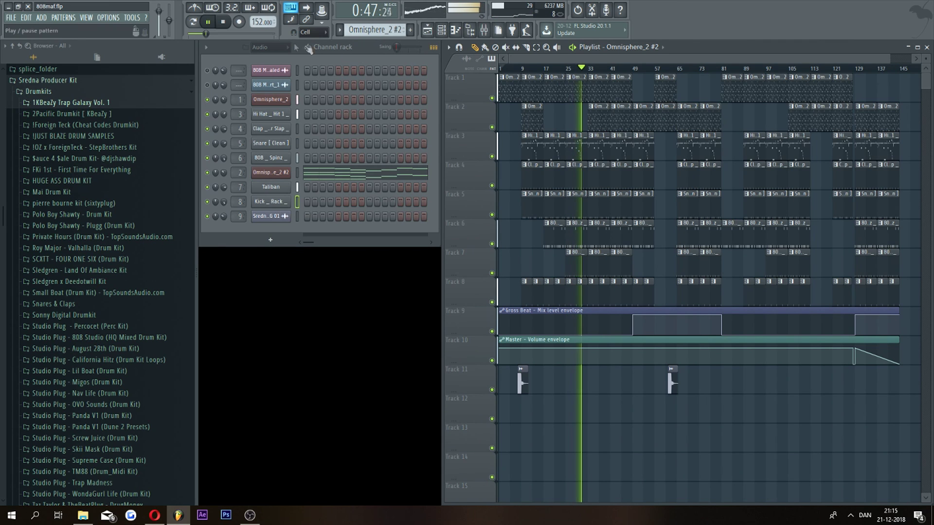
pyautogui.click(224, 23)
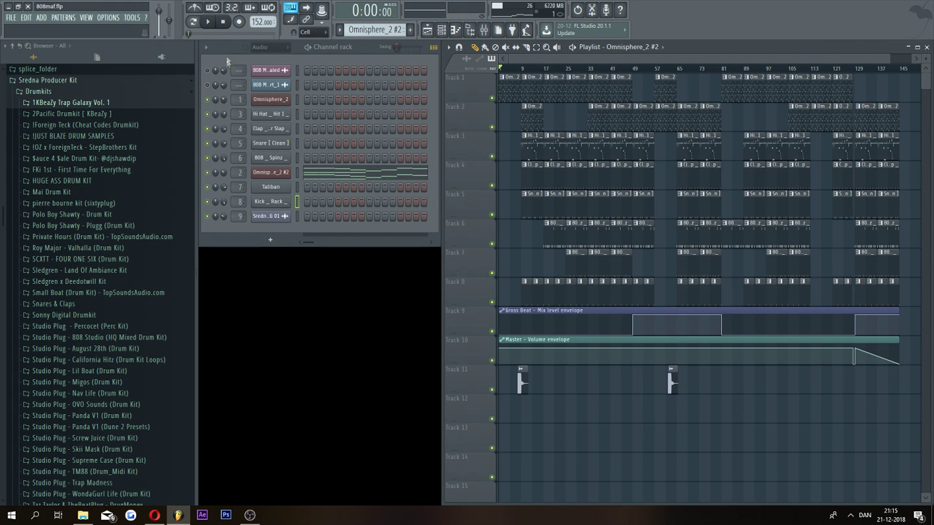
# Play the song from bar 49, where the Gross Beat mix level envelope rises, and stop playback
pyautogui.moveTo(509, 59); pyautogui.dragTo(604, 103)
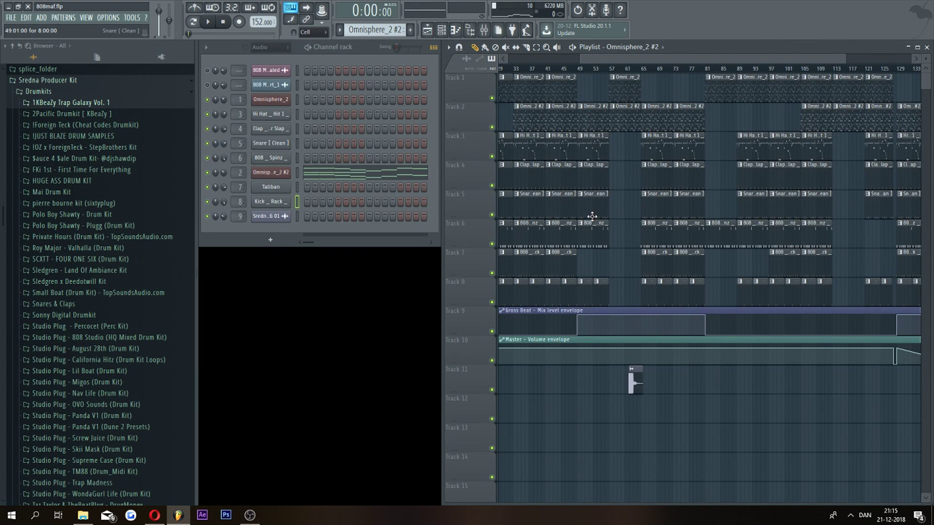
pyautogui.click(583, 71)
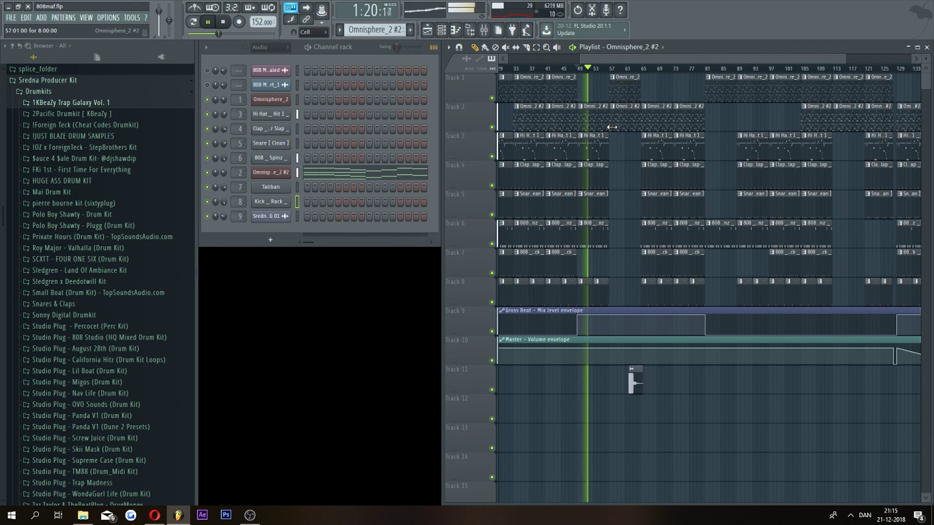
pyautogui.press('space')
pyautogui.click(229, 23)
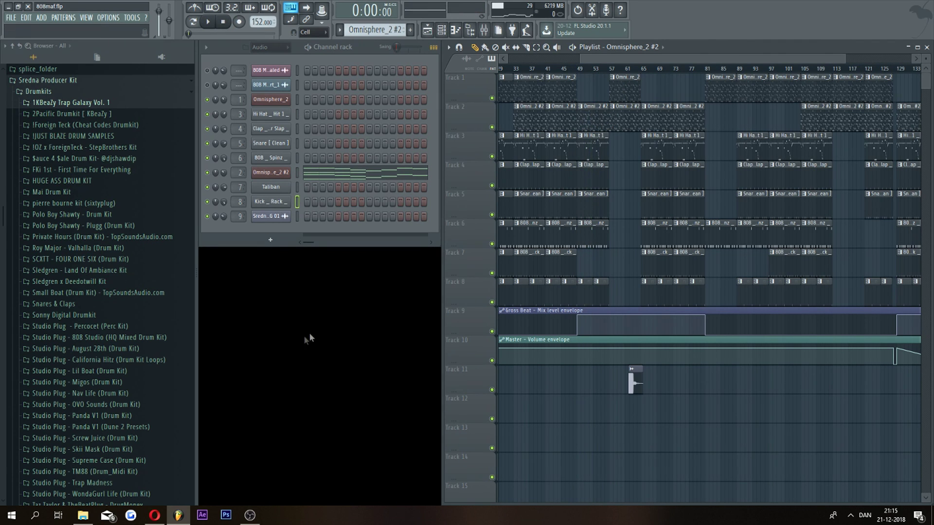
# Open the mixer and view the 1/2 Speed time setting of Gross Beat on Insert 2, closing the plugin window again
pyautogui.click(485, 30)
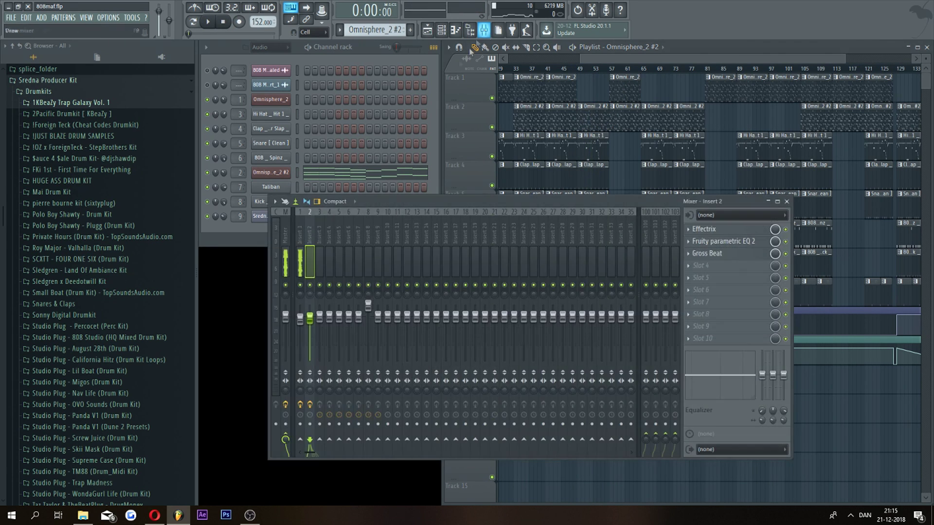
pyautogui.moveTo(389, 200); pyautogui.dragTo(363, 219)
pyautogui.click(681, 272)
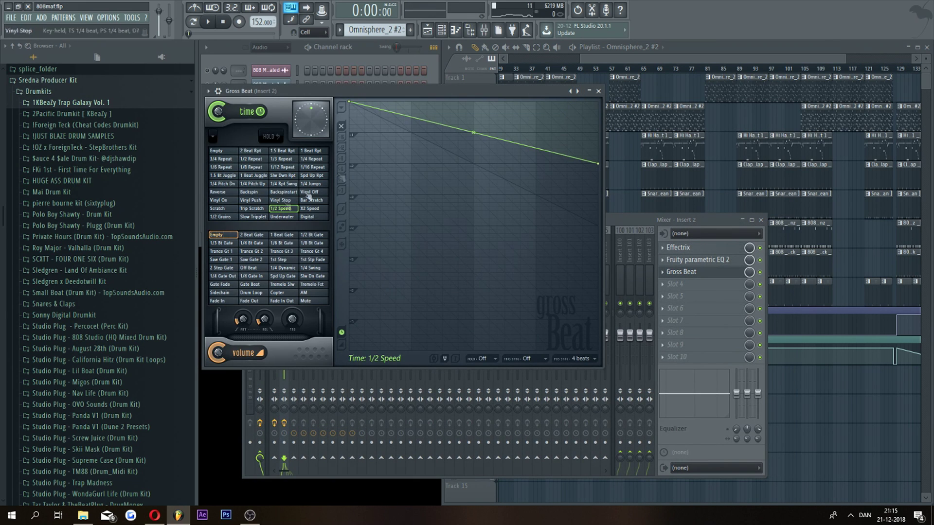
pyautogui.click(599, 91)
pyautogui.moveTo(584, 220); pyautogui.dragTo(574, 218)
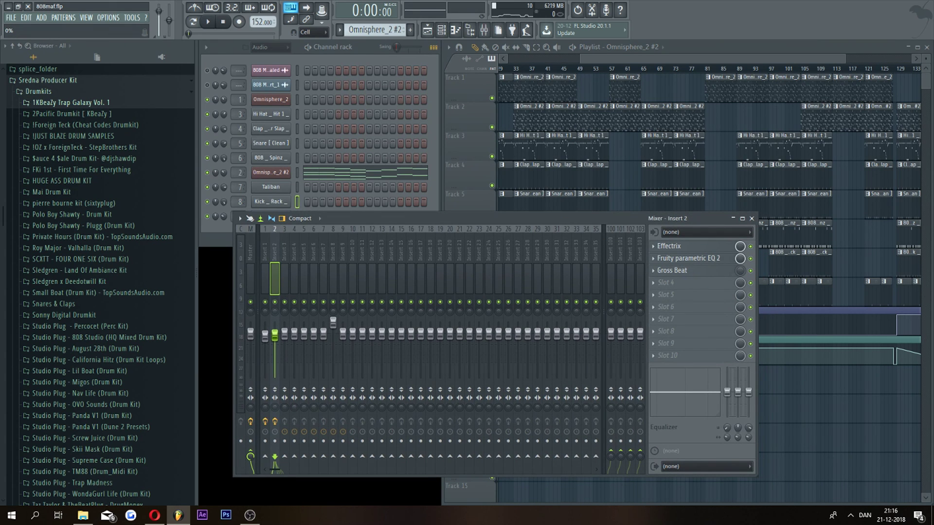
# Show the automation options of Gross Beat's mix level on Insert 2, dismiss them and close the mixer
pyautogui.rightClick(737, 274)
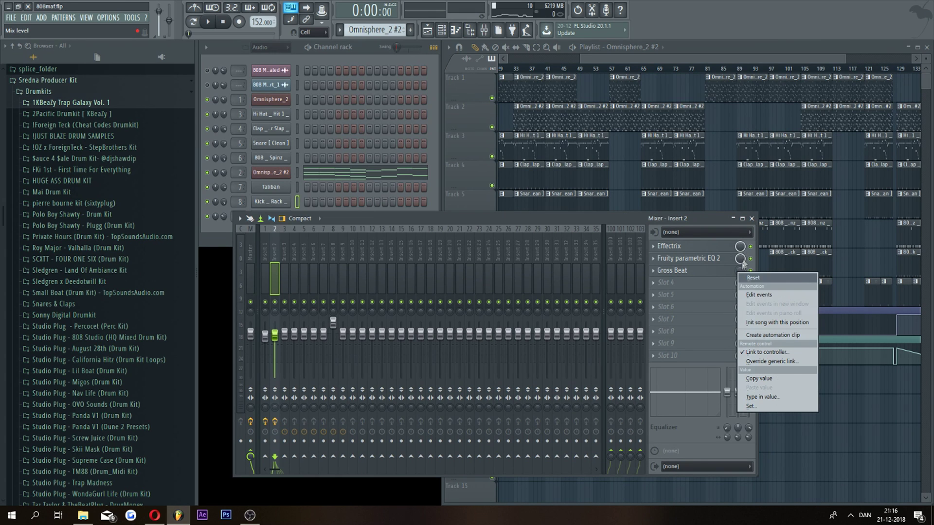
pyautogui.click(740, 274)
pyautogui.click(752, 219)
# Examine the Gross Beat mix level envelope on Track 9 from the song start through its raised section at bar 49
pyautogui.scroll(-2, 546, 271)
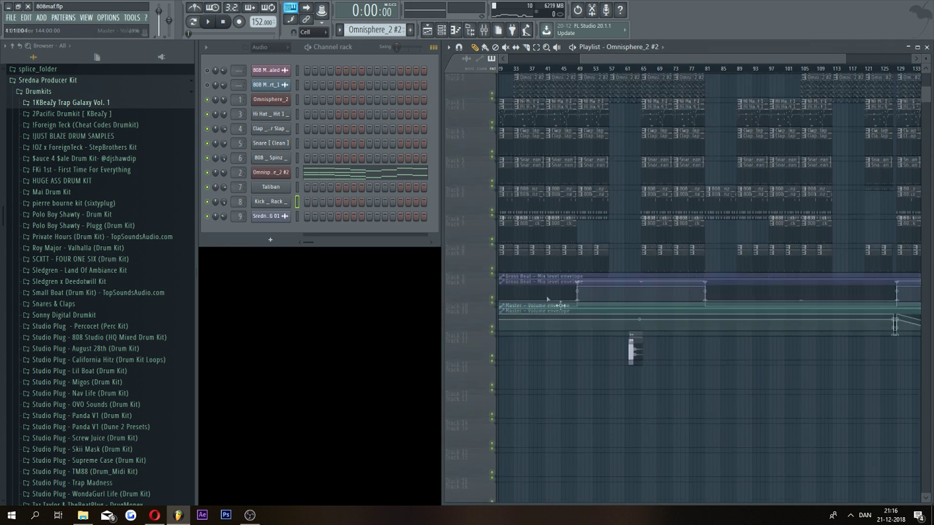
pyautogui.moveTo(851, 63); pyautogui.dragTo(690, 66)
pyautogui.click(502, 275)
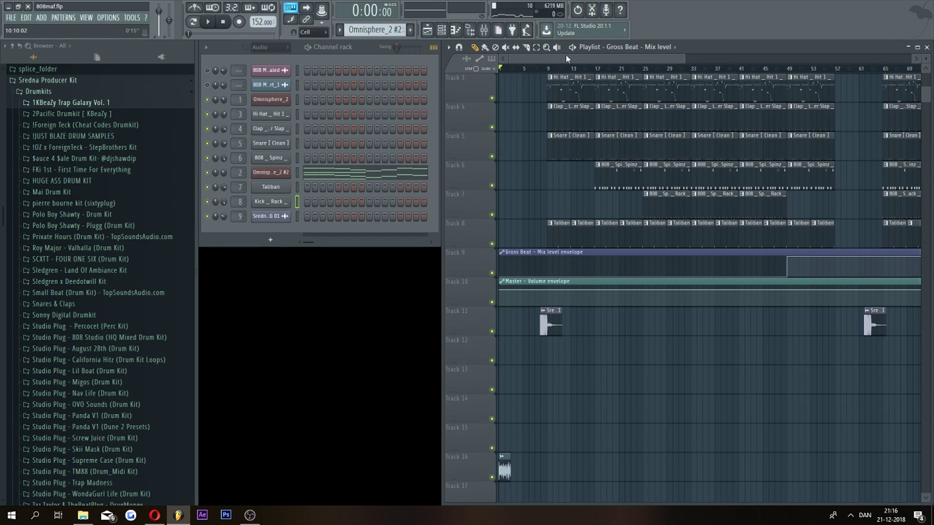
pyautogui.moveTo(558, 59); pyautogui.dragTo(637, 63)
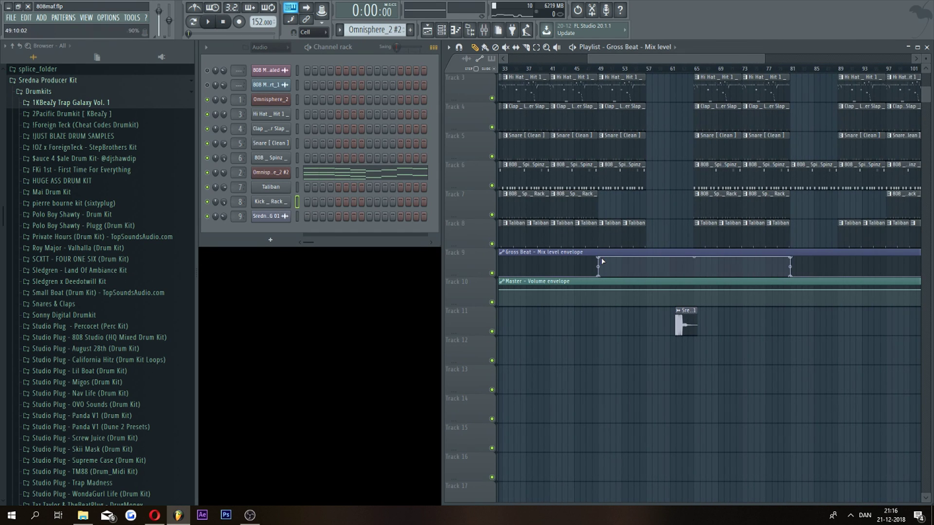
# Make the 808 Mafia Southside & TM88 Working New Dj Khaled audio clip the playlist's current clip and show the arrangement from bar 1
pyautogui.click(644, 47)
pyautogui.click(659, 64)
pyautogui.moveTo(608, 60); pyautogui.dragTo(685, 64)
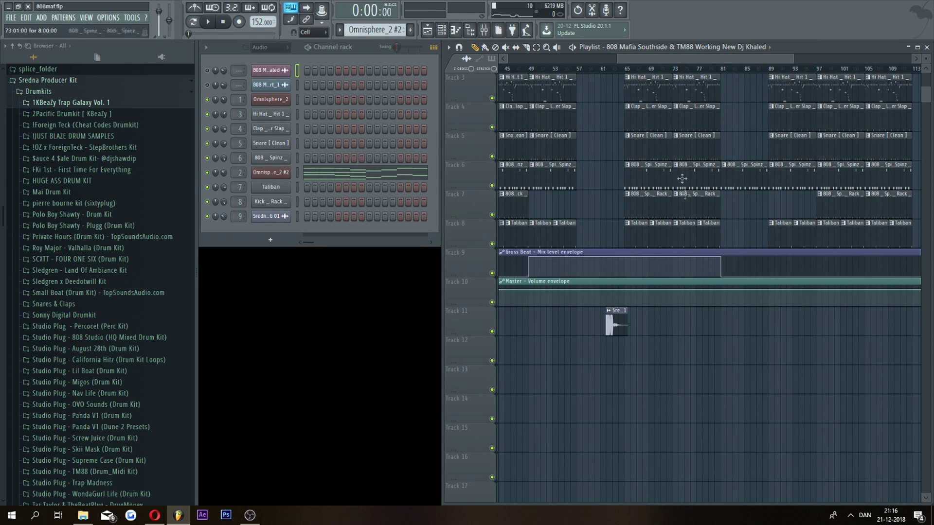
pyautogui.moveTo(618, 59); pyautogui.dragTo(508, 59)
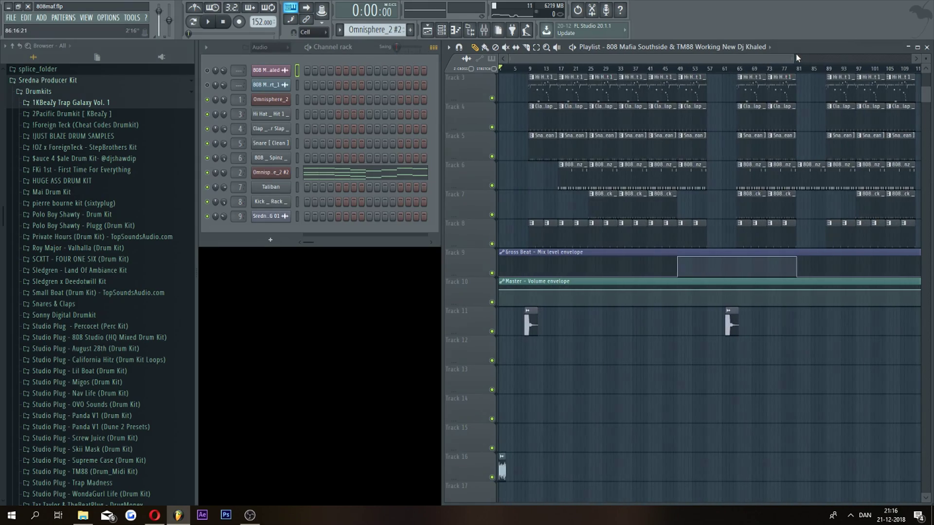